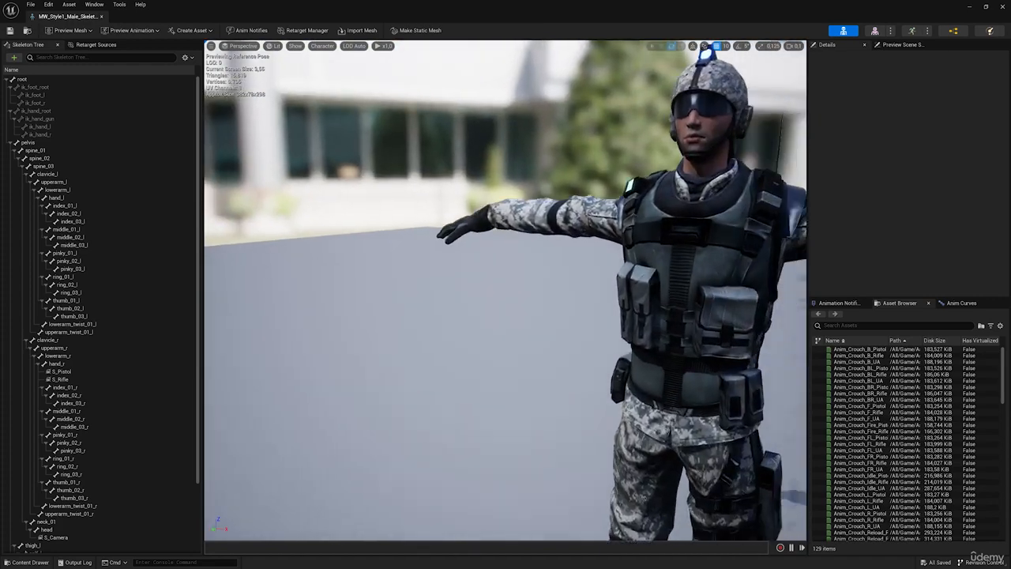
# Step: Examine the soldier character's back and arms from behind in the reference pose
pyautogui.press('s')
pyautogui.moveTo(469, 305); pyautogui.dragTo(501, 305, button='right')
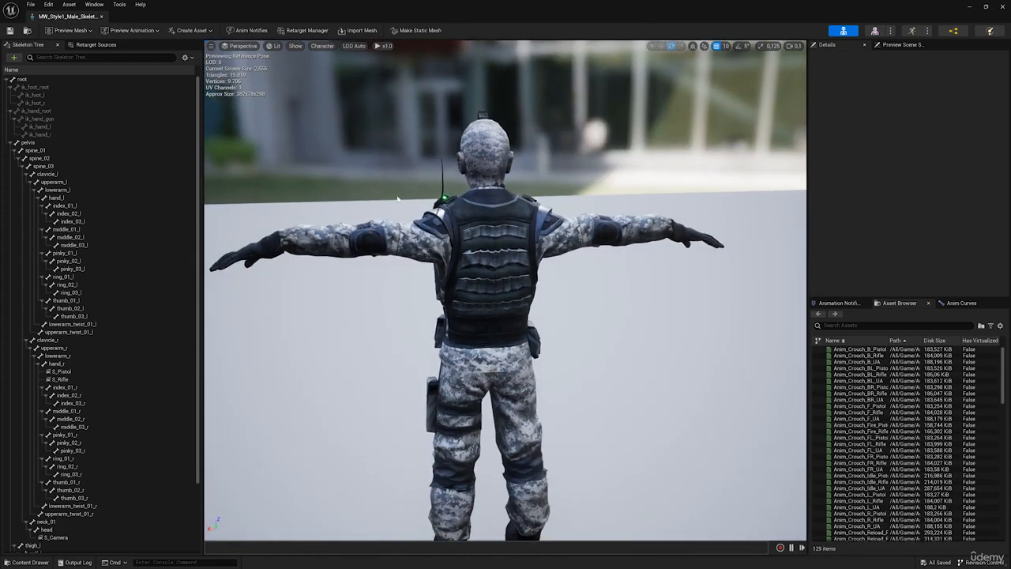
pyautogui.moveTo(389, 241); pyautogui.dragTo(458, 241, button='right')
pyautogui.press('a')
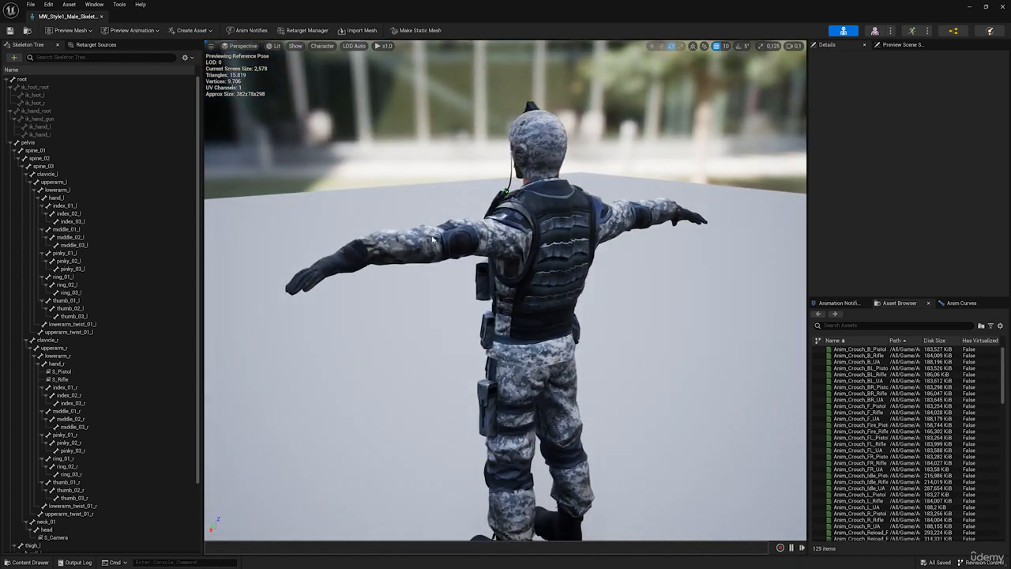
pyautogui.moveTo(589, 279); pyautogui.dragTo(523, 281, button='right')
pyautogui.press('w')
pyautogui.press('d')
pyautogui.press('s')
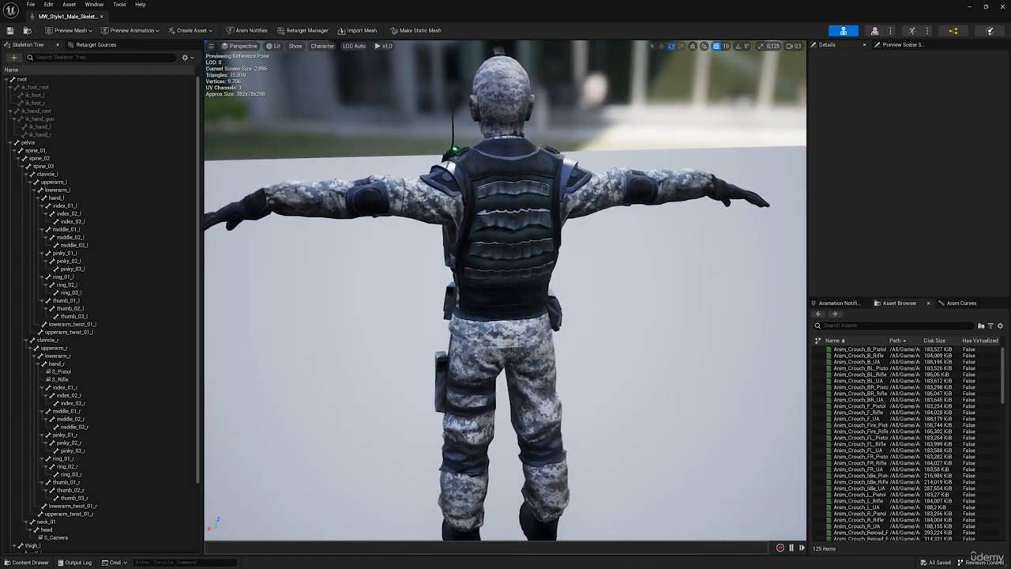
# Step: Preview the Anim_Idle_Pistol animation on the character and hold it at the first frame
pyautogui.click(130, 30)
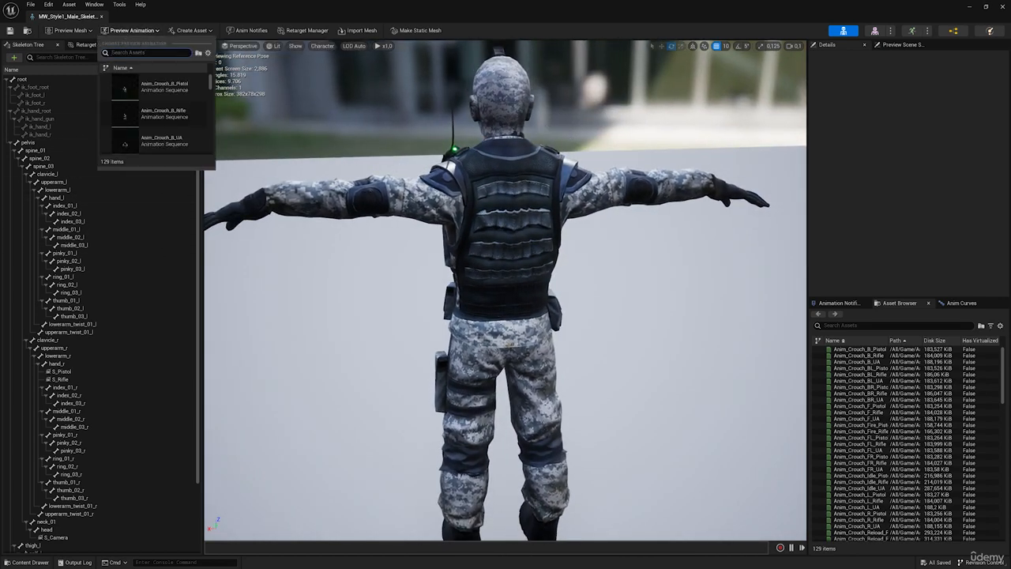
pyautogui.write('pistol')
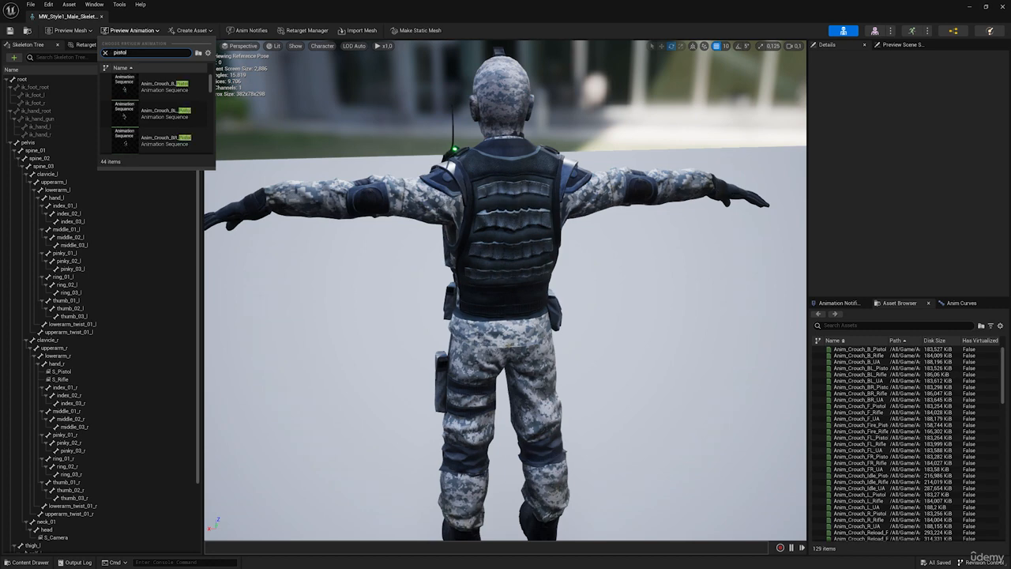
pyautogui.scroll(-5, 158, 119)
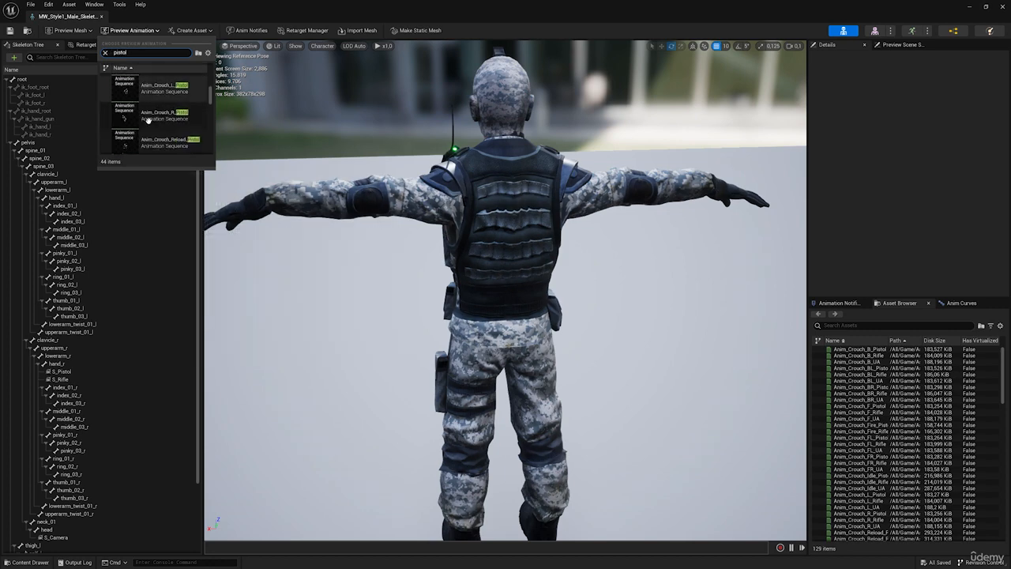
pyautogui.click(162, 93)
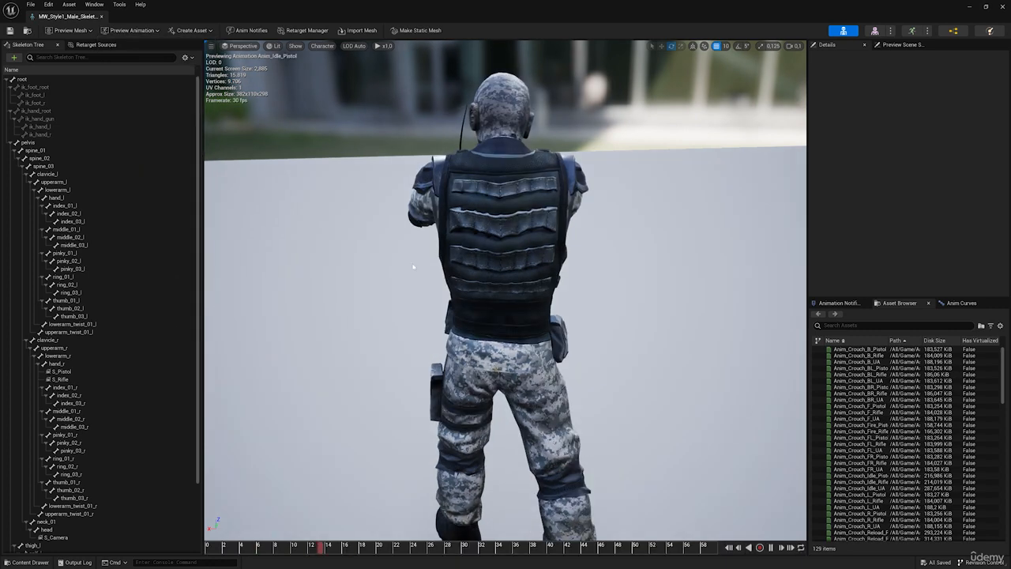
pyautogui.click(237, 545)
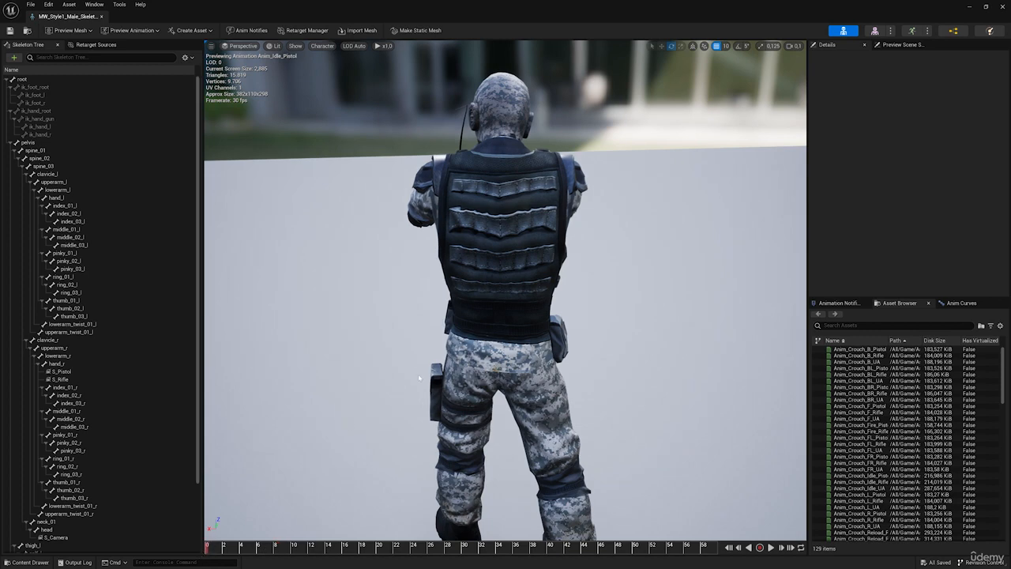
pyautogui.moveTo(418, 374); pyautogui.dragTo(220, 281)
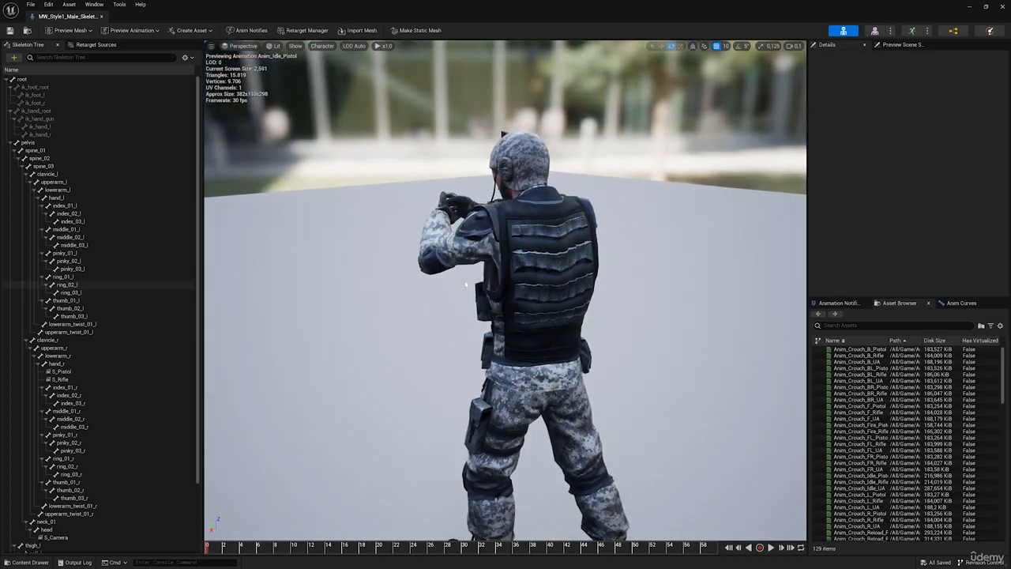
pyautogui.moveTo(316, 89); pyautogui.dragTo(288, 79, button='right')
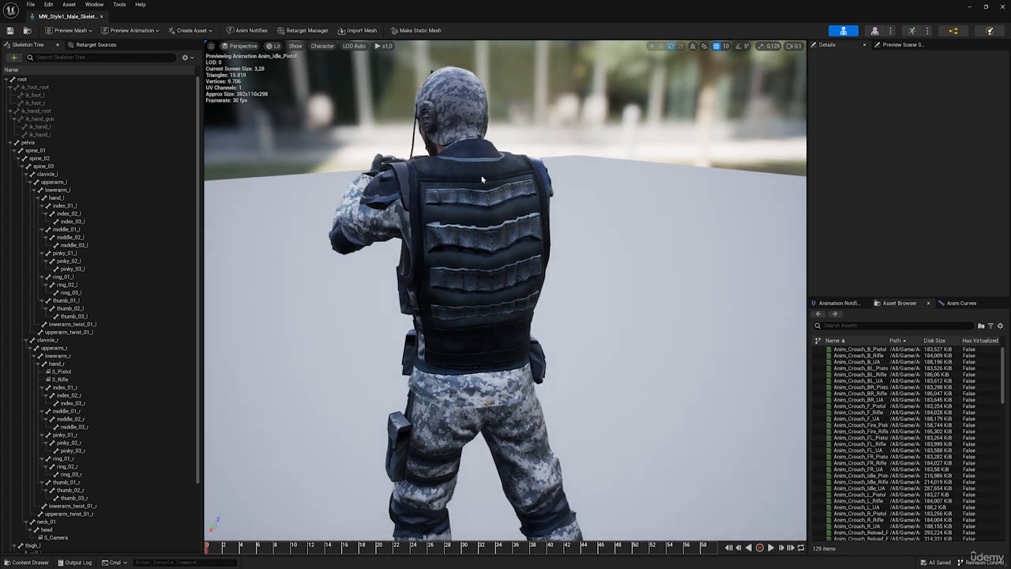
# Step: Set the viewport bone drawing to All Hierarchy so the whole skeleton is drawn
pyautogui.click(323, 48)
pyautogui.click(324, 49)
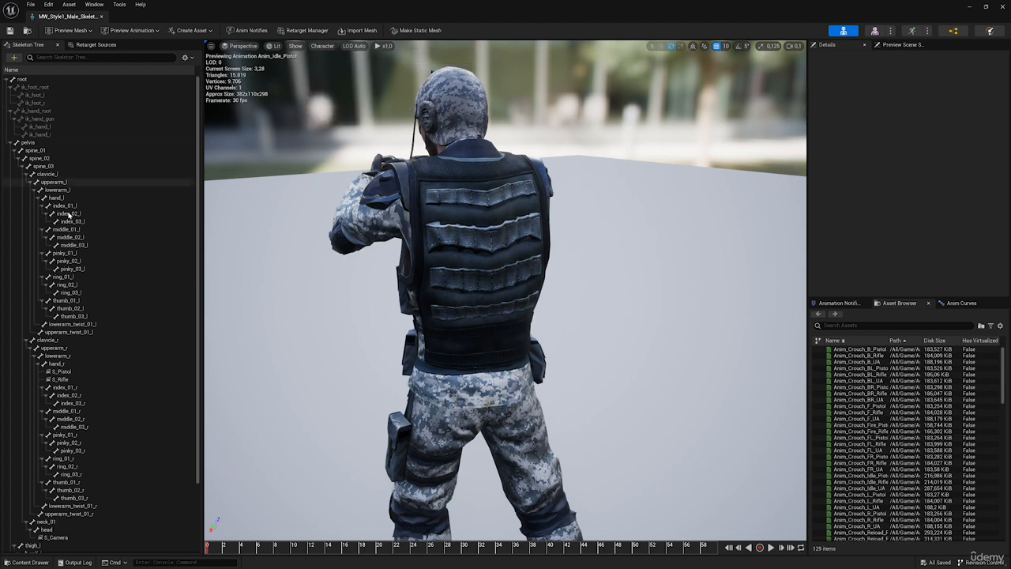
pyautogui.click(323, 46)
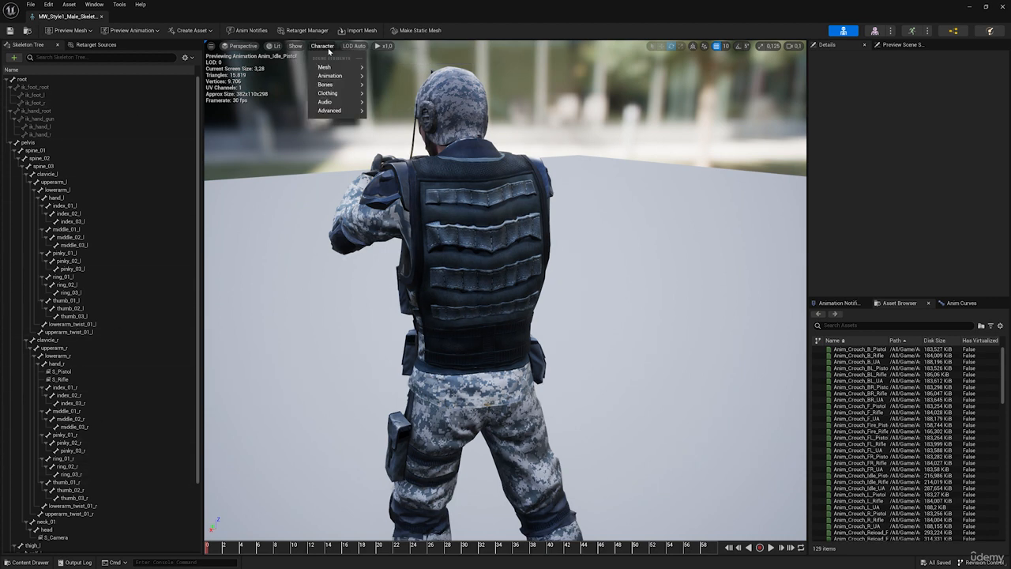
pyautogui.moveTo(331, 84)
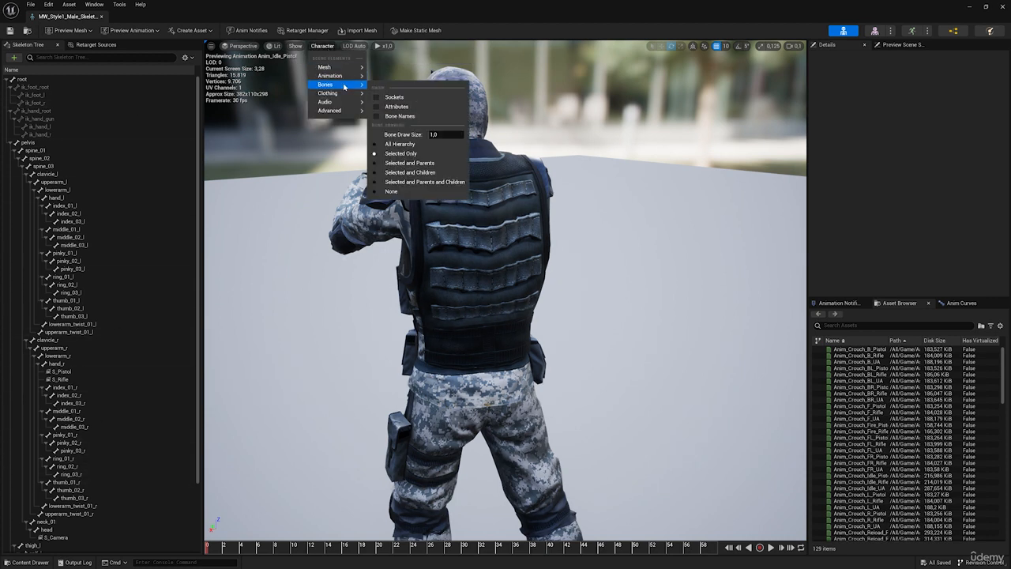
pyautogui.click(392, 145)
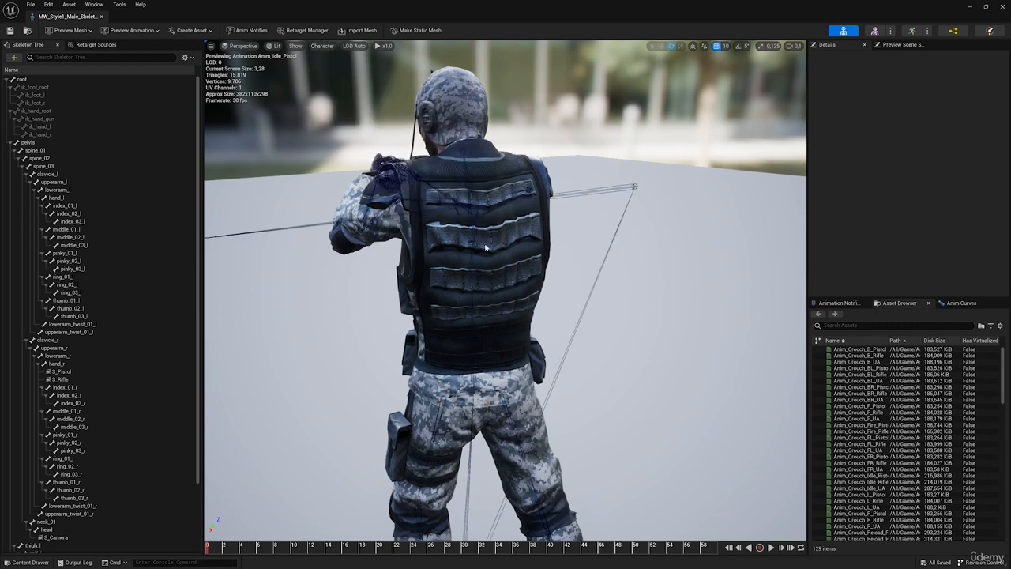
# Step: Compare the spine_02 and spine_03 bones in the upper back and leave spine_03 selected
pyautogui.moveTo(485, 247)
pyautogui.mouseDown(button='right')
pyautogui.moveTo(507, 248)
pyautogui.moveTo(375, 251)
pyautogui.moveTo(486, 250)
pyautogui.moveTo(476, 233)
pyautogui.mouseUp(button='right')
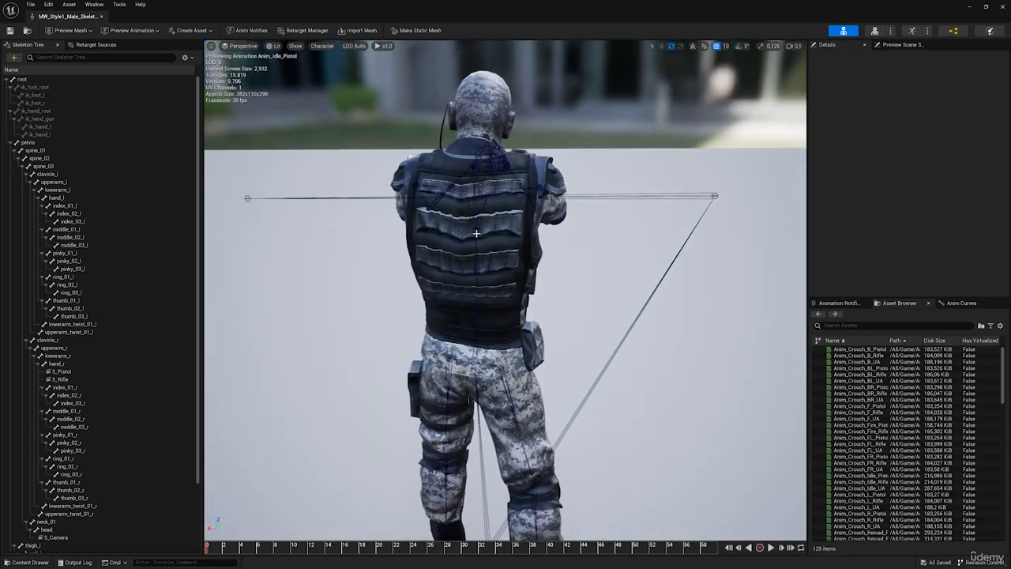
pyautogui.click(474, 248)
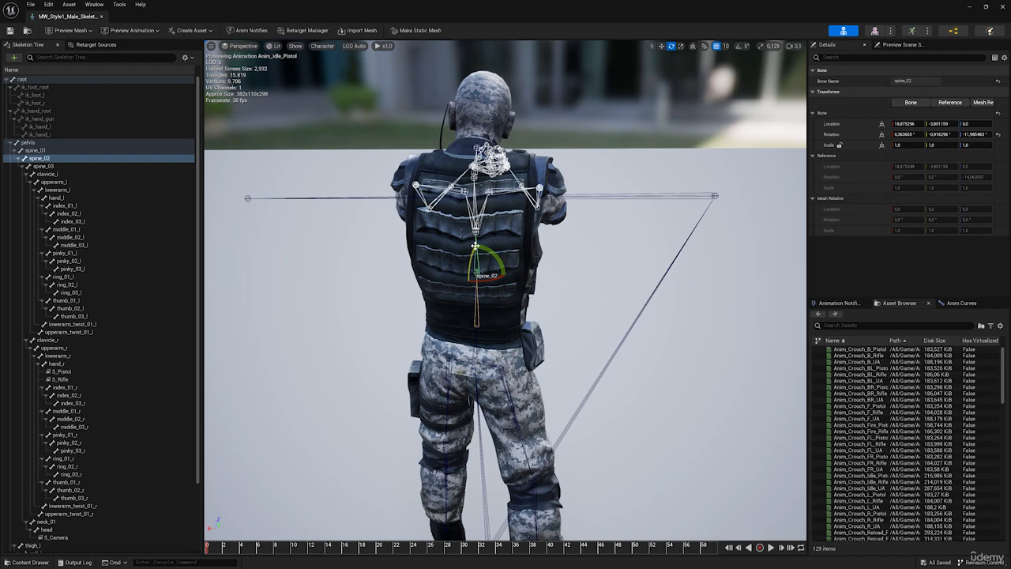
pyautogui.click(476, 214)
pyautogui.press('d')
pyautogui.press('w')
pyautogui.moveTo(476, 215); pyautogui.dragTo(269, 216, button='right')
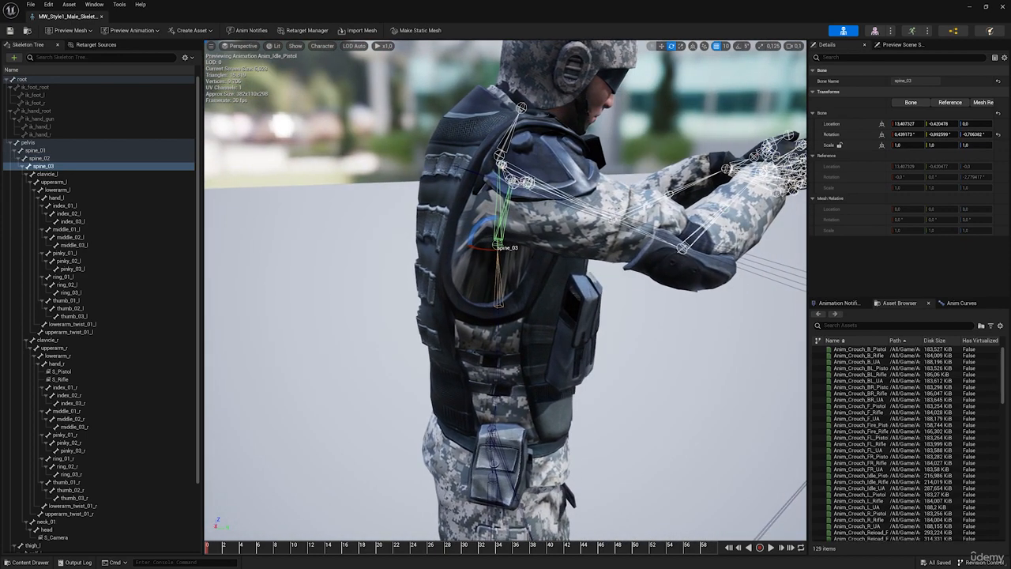
pyautogui.click(493, 271)
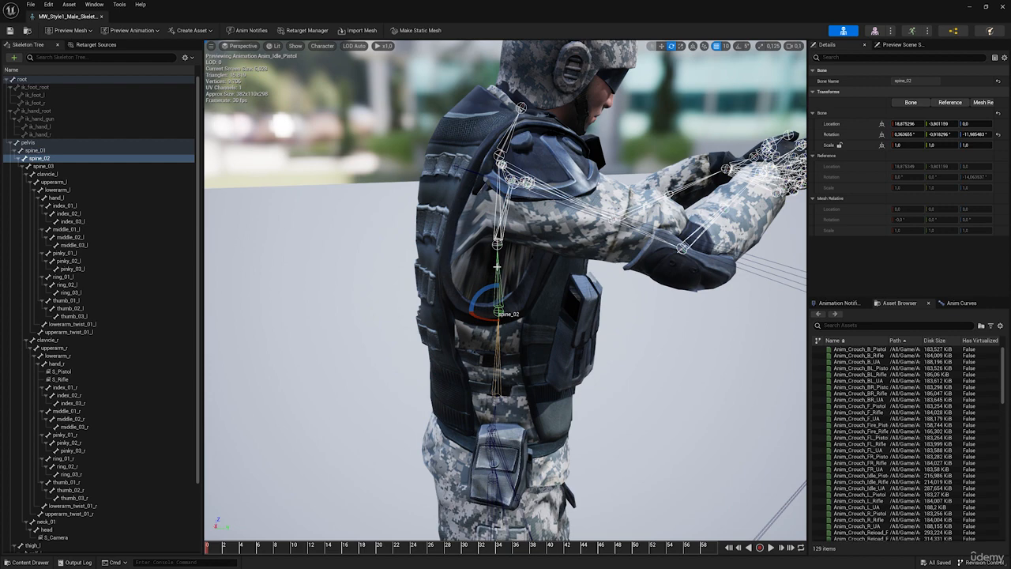
pyautogui.click(495, 261)
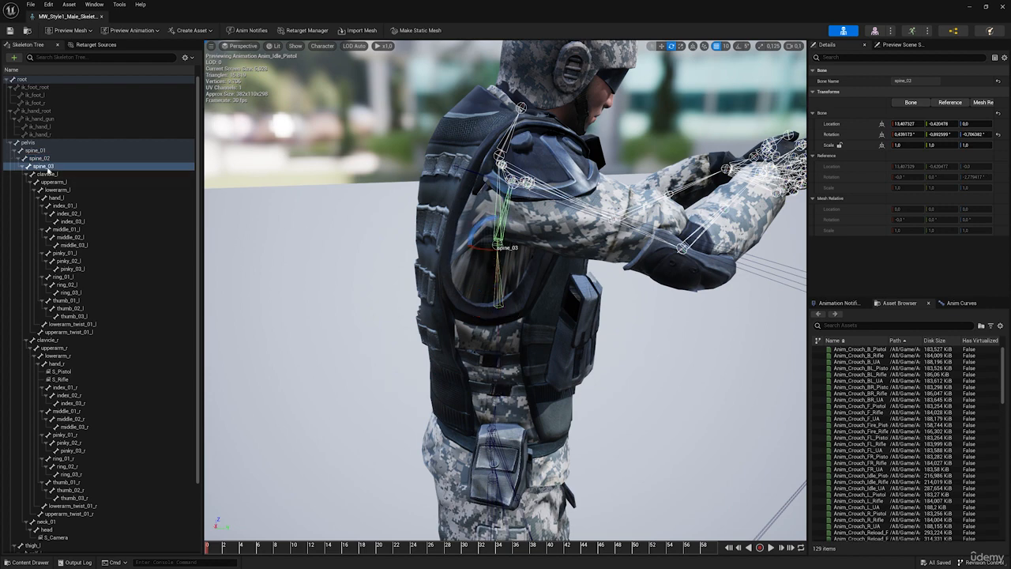
# Step: Add a socket to the spine_03 bone and name it S_Weapon_Back
pyautogui.click(47, 166)
pyautogui.rightClick(47, 167)
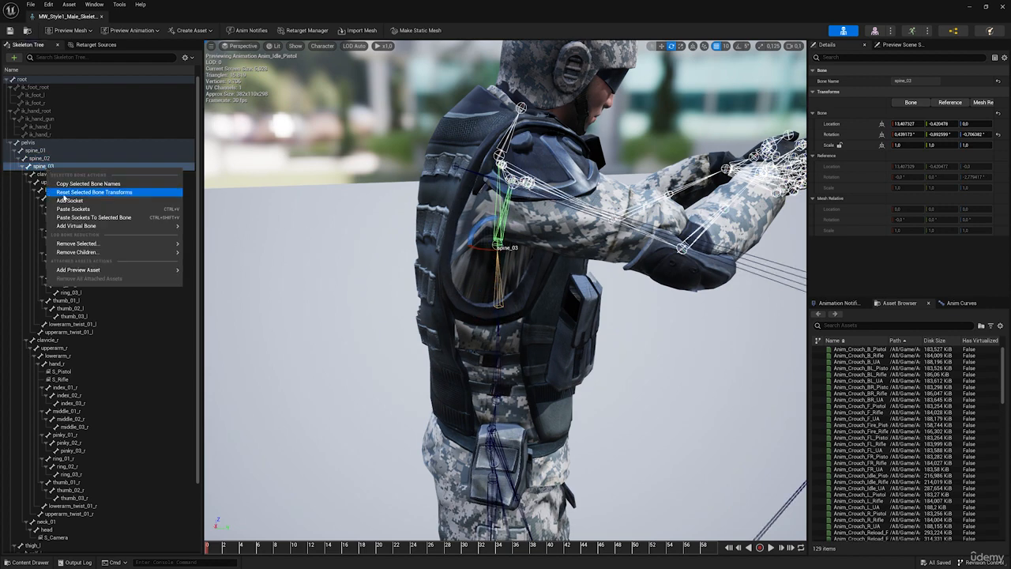
pyautogui.click(75, 202)
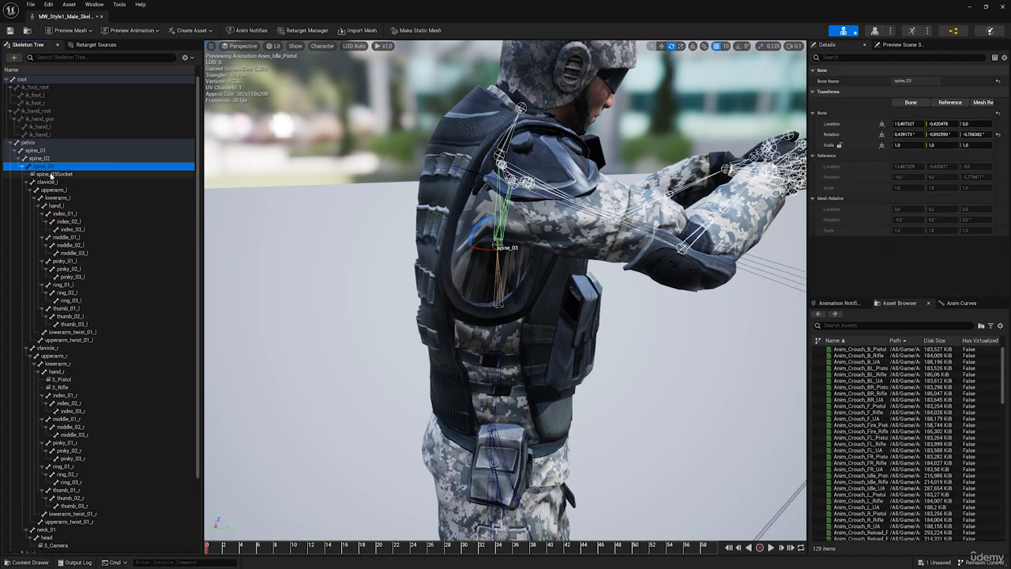
pyautogui.write('S_Weapon_Back')
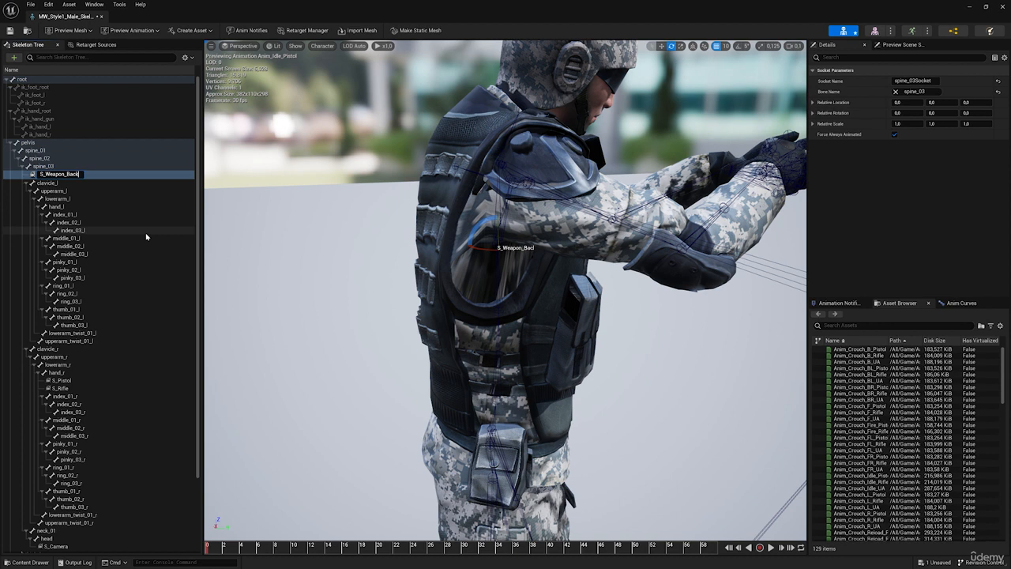
pyautogui.press('Return')
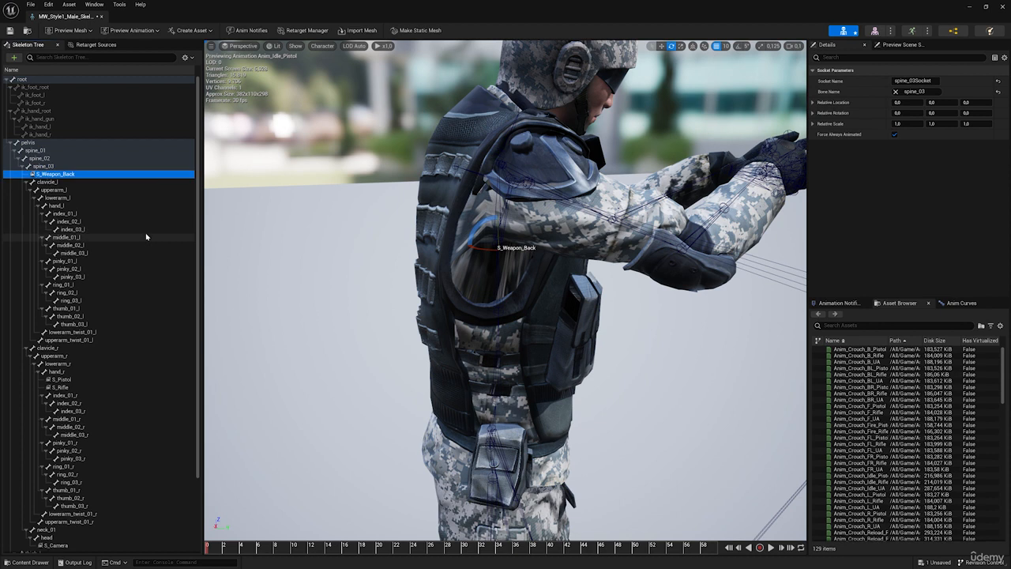
# Step: Attach the SK_KA47 rifle mesh to the S_Weapon_Back socket as a preview asset
pyautogui.rightClick(57, 175)
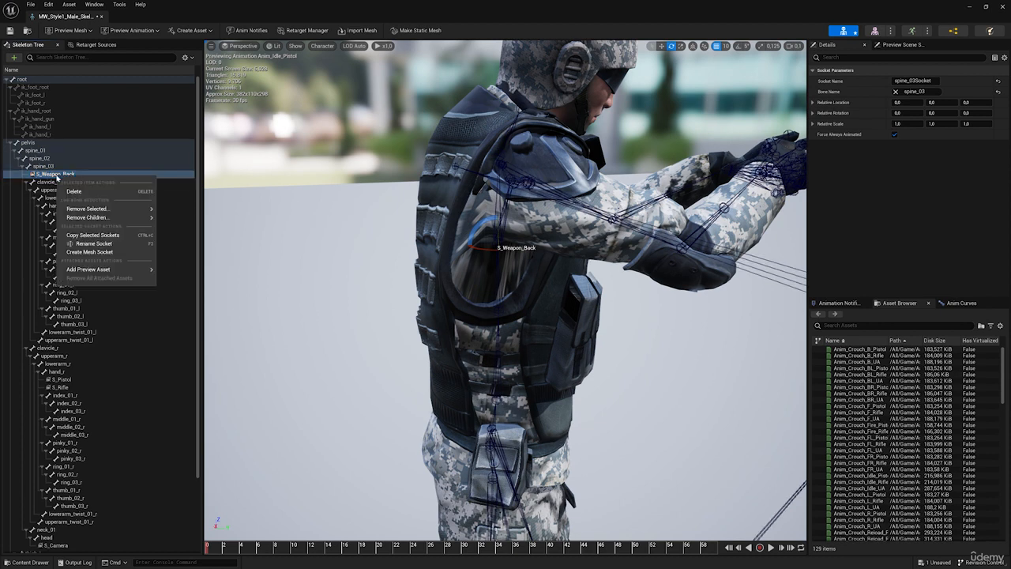
pyautogui.moveTo(89, 269)
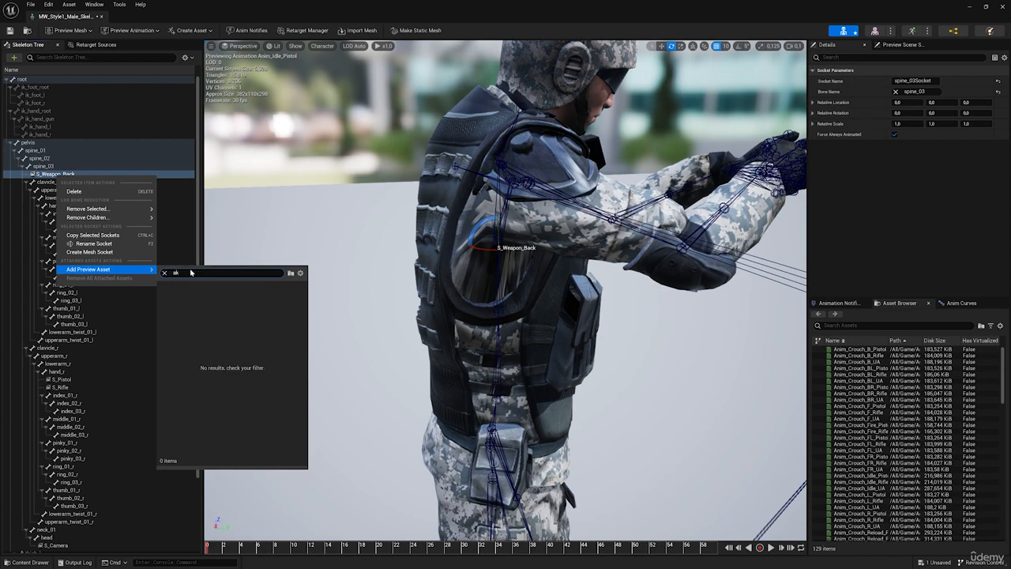
pyautogui.write('k')
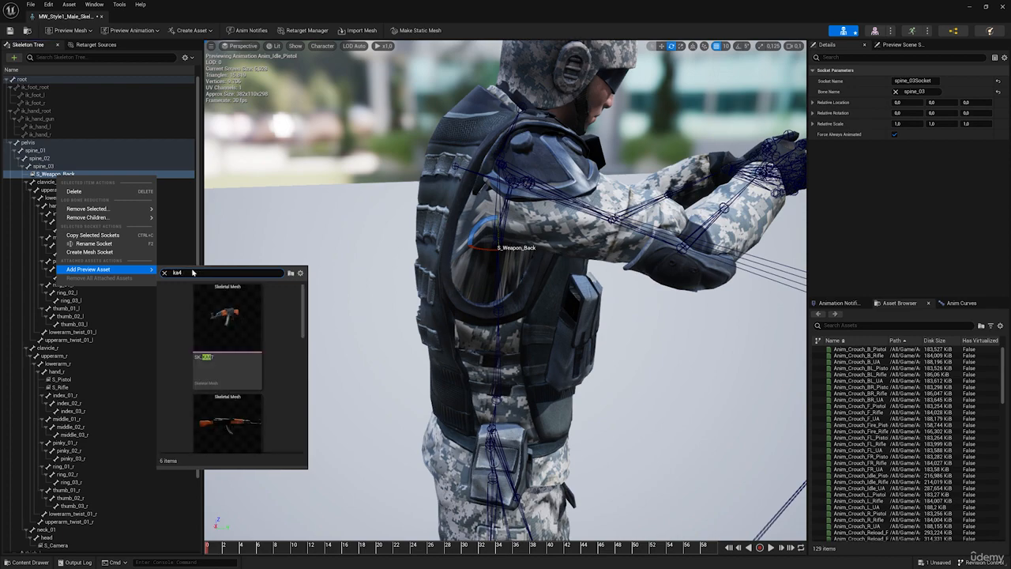
pyautogui.click(227, 336)
pyautogui.moveTo(418, 240); pyautogui.dragTo(616, 247, button='right')
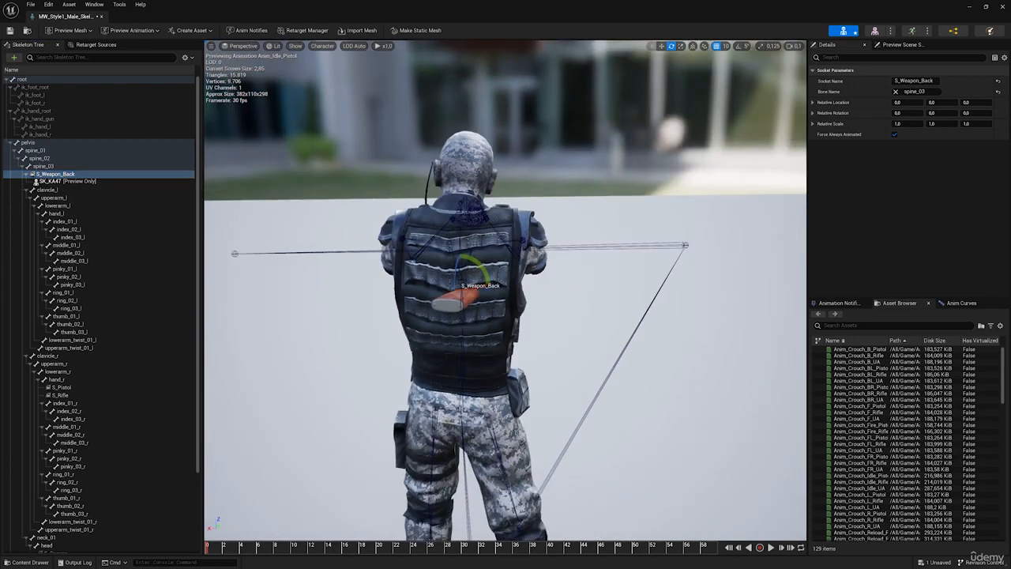
pyautogui.scroll(-2, 448, 271)
pyautogui.moveTo(461, 271); pyautogui.dragTo(483, 268)
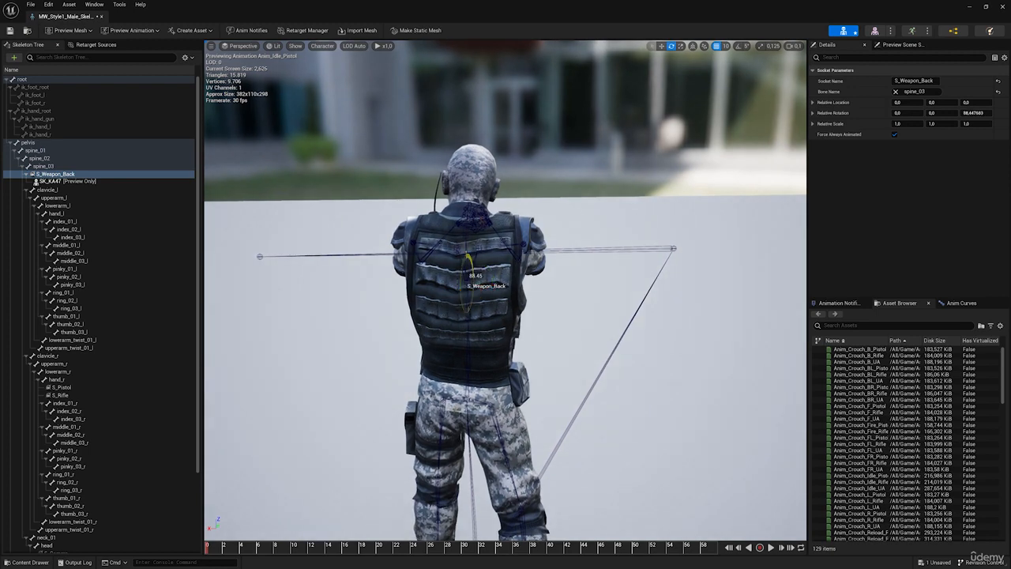
pyautogui.hotkey('ctrl', 'z')
# Step: Turn on rotation snapping and rotate the S_Weapon_Back socket 90° about Z so the rifle stands upright
pyautogui.click(737, 45)
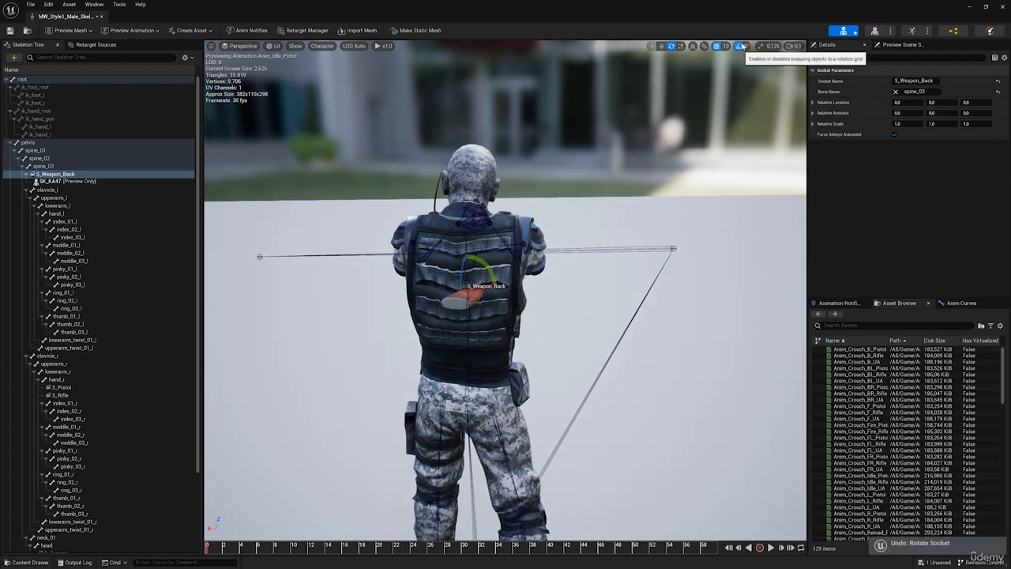
pyautogui.press('d')
pyautogui.moveTo(486, 281); pyautogui.dragTo(316, 282, button='right')
pyautogui.press('w')
pyautogui.moveTo(461, 285); pyautogui.dragTo(511, 298)
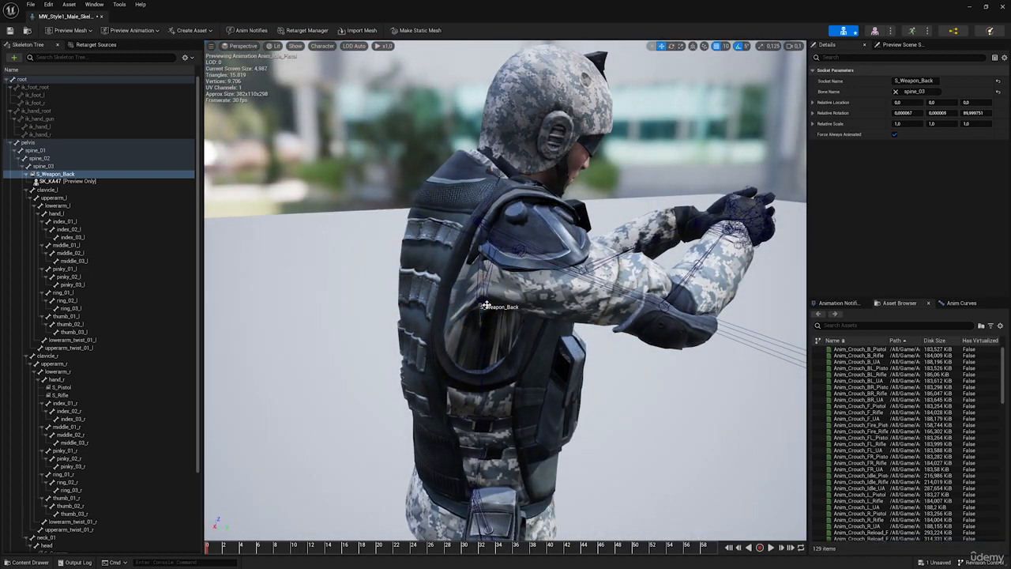
# Step: Move the socket out behind the vest to about -17.3 in Y and sideways to about -6.3 in Z
pyautogui.moveTo(485, 305); pyautogui.dragTo(403, 306)
pyautogui.press('a')
pyautogui.moveTo(403, 307); pyautogui.dragTo(584, 305, button='right')
pyautogui.moveTo(505, 293); pyautogui.dragTo(490, 296, button='right')
pyautogui.press('s')
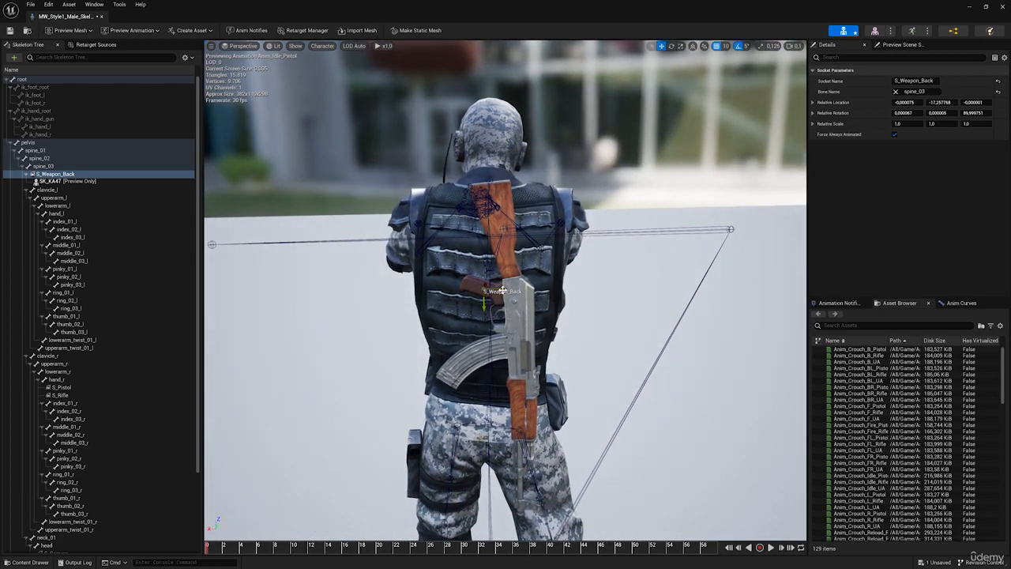
pyautogui.moveTo(502, 291); pyautogui.dragTo(479, 291)
# Step: Seat the rifle against the vest at Y about -17.6, and tilt it diagonally about -25° around X with X location about 7.95
pyautogui.press('a')
pyautogui.moveTo(479, 291); pyautogui.dragTo(707, 295, button='right')
pyautogui.press('w')
pyautogui.press('w')
pyautogui.press('s')
pyautogui.press('w')
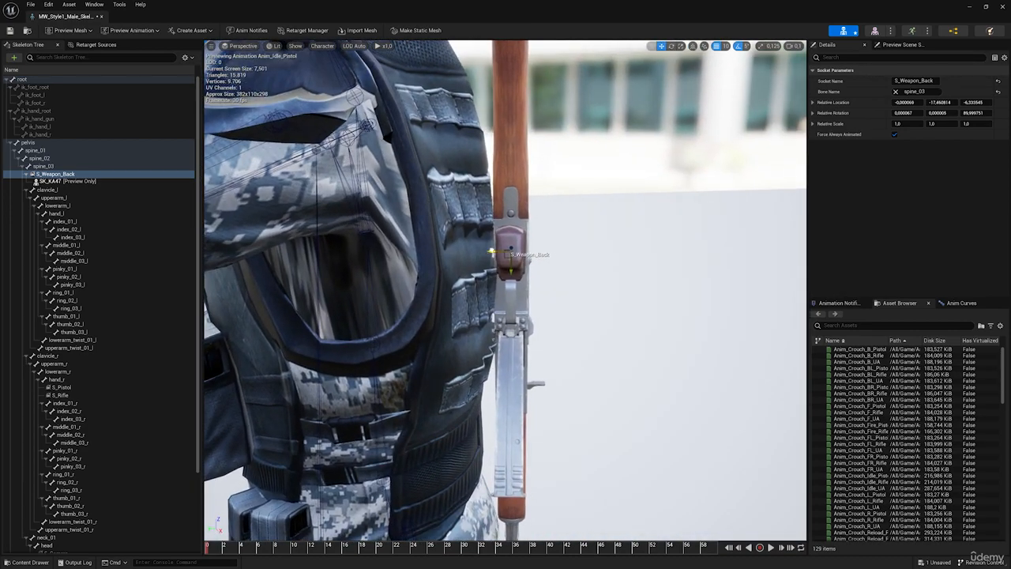
pyautogui.moveTo(492, 252); pyautogui.dragTo(496, 253)
pyautogui.press('d')
pyautogui.moveTo(510, 265); pyautogui.dragTo(338, 264, button='right')
pyautogui.press('s')
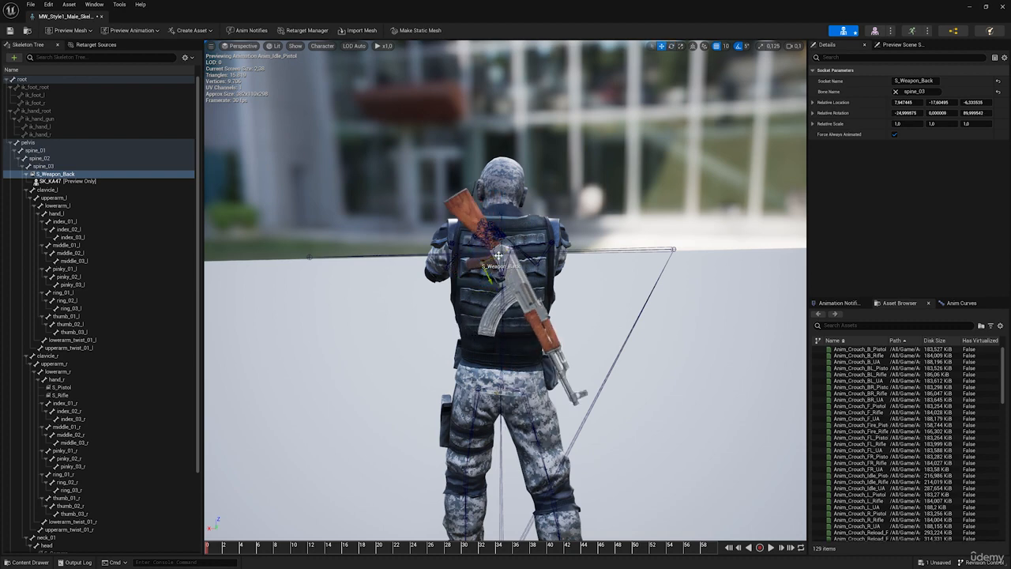
# Step: Fine-tune the rifle's placement across the back by moving the socket to about 7.46 in X and -10.38 in Z
pyautogui.press('w')
pyautogui.moveTo(339, 263); pyautogui.dragTo(371, 284, button='right')
pyautogui.press('a')
pyautogui.press('d')
pyautogui.press('s')
pyautogui.press('s')
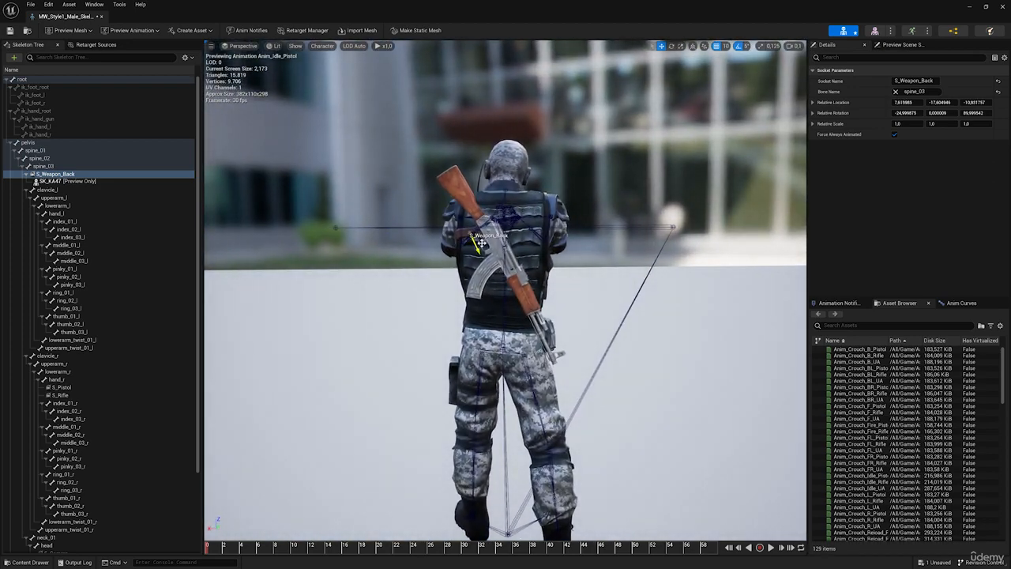
pyautogui.moveTo(481, 243); pyautogui.dragTo(481, 242)
pyautogui.press('s')
pyautogui.moveTo(473, 251); pyautogui.dragTo(504, 261, button='right')
pyautogui.press('w')
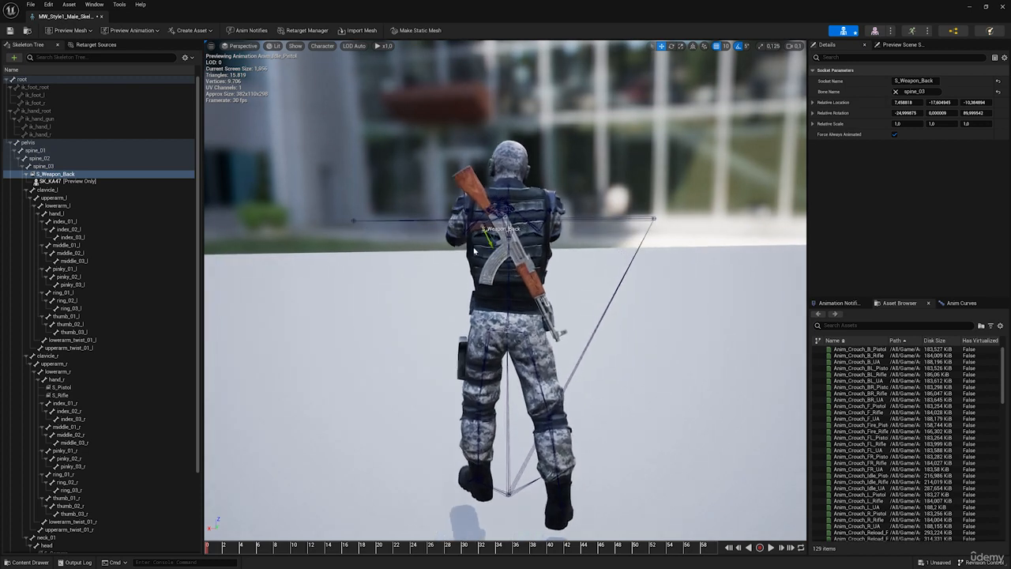
# Step: Find the run animations and preview Anim_Run_FR_UA on the soldier to test the back-carried rifle in motion
pyautogui.click(130, 30)
pyautogui.scroll(-5, 174, 110)
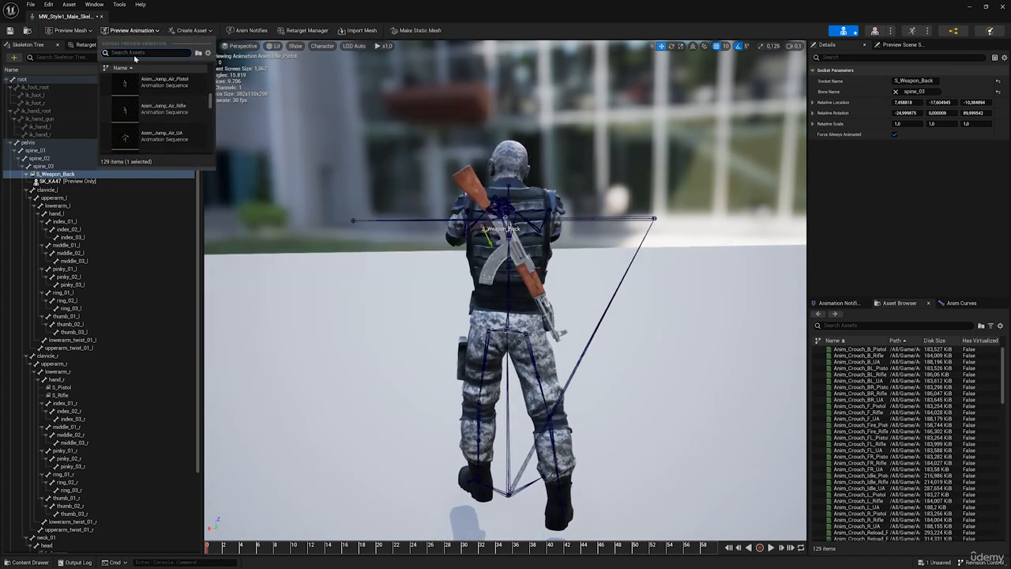
pyautogui.write('run')
pyautogui.scroll(-5, 205, 137)
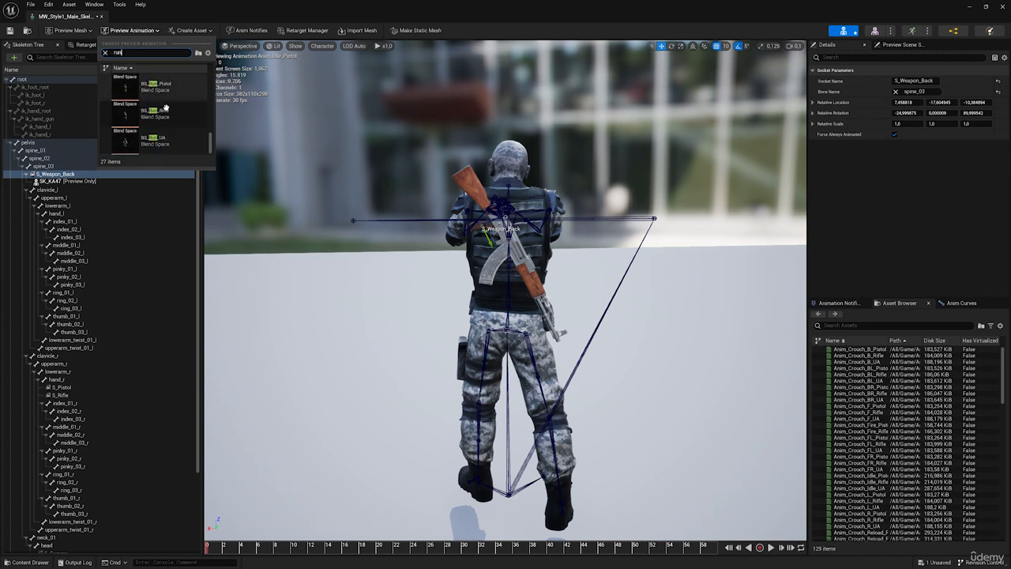
pyautogui.moveTo(212, 155); pyautogui.dragTo(210, 125)
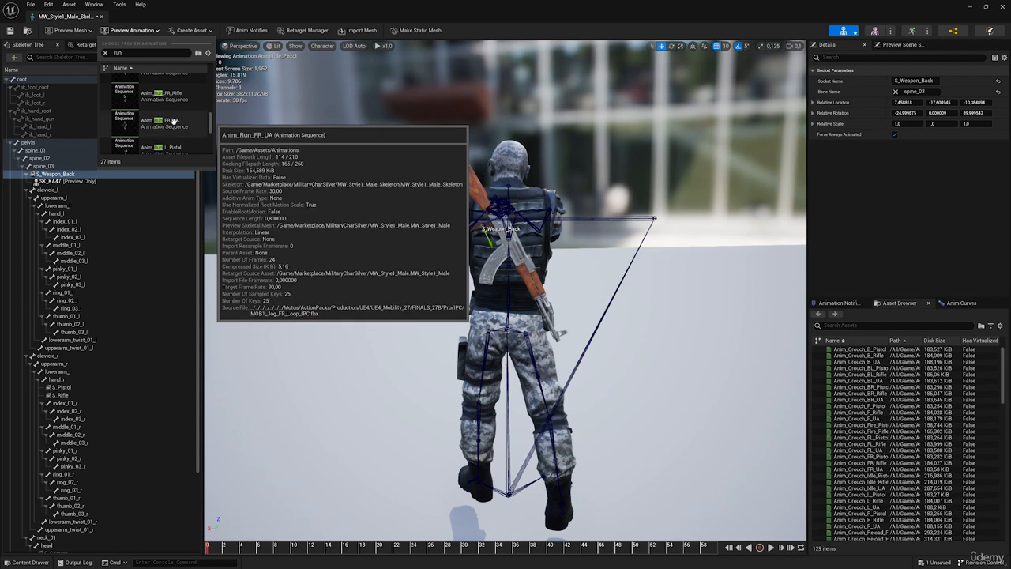
pyautogui.click(172, 115)
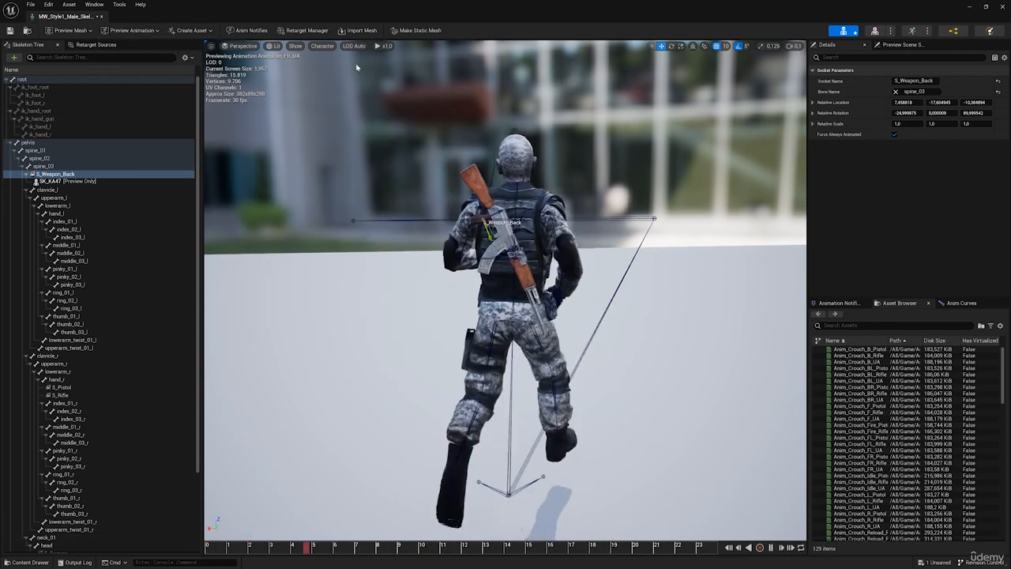
# Step: Limit bone drawing to Selected Only, inspect the rifle on the running soldier's back, and deselect the socket
pyautogui.click(322, 46)
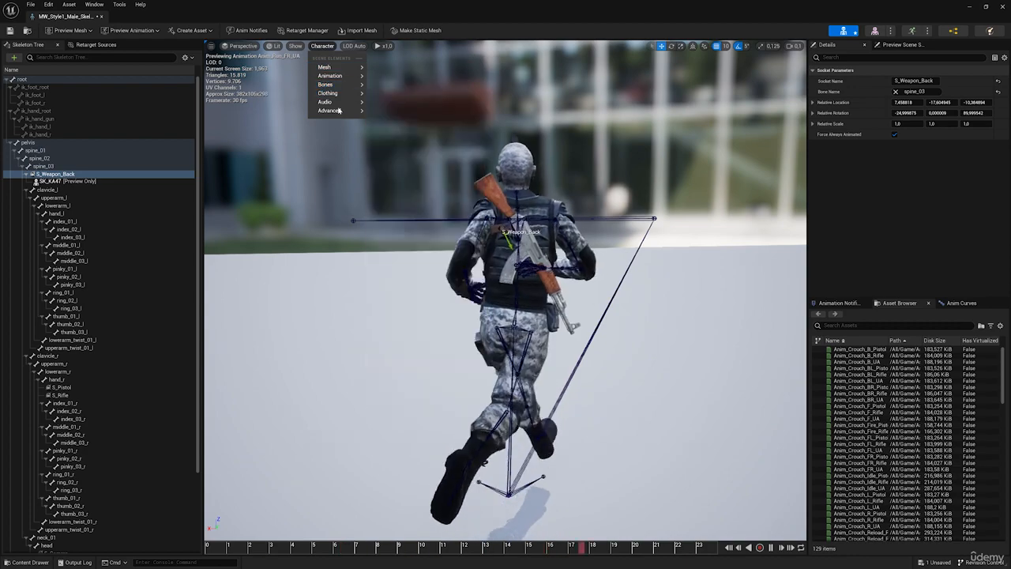
pyautogui.click(395, 207)
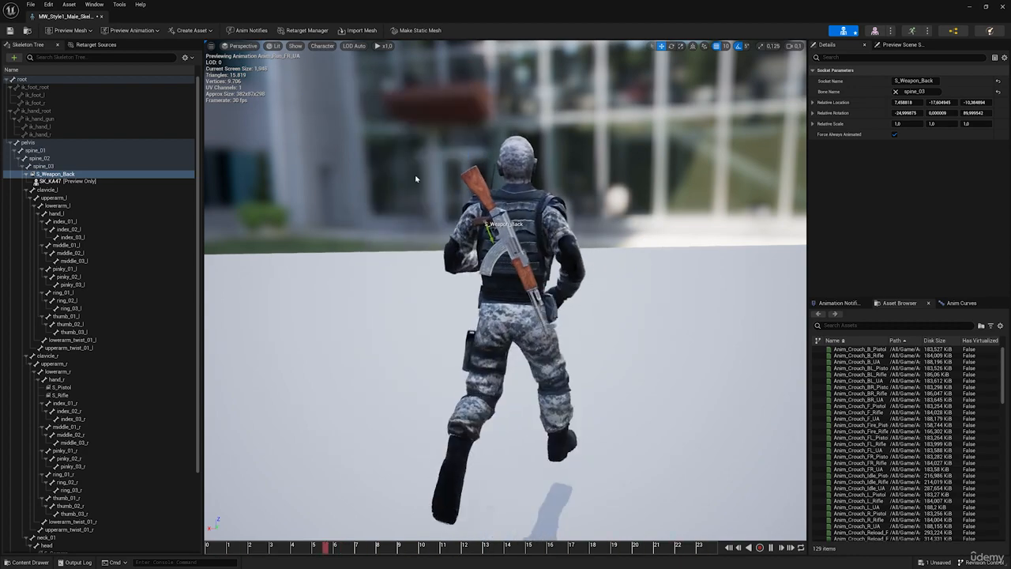
pyautogui.moveTo(415, 179); pyautogui.dragTo(398, 222, button='right')
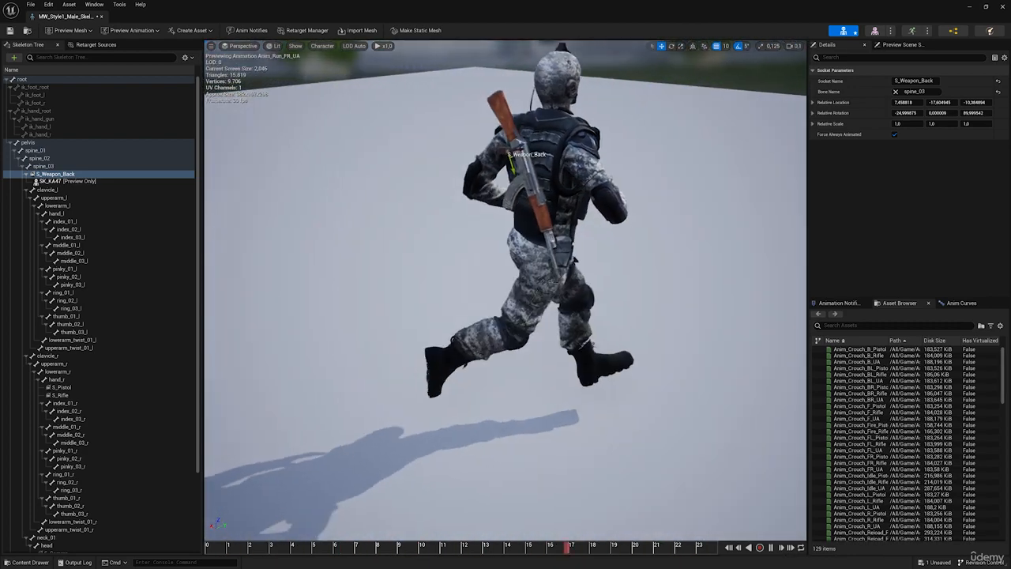
pyautogui.moveTo(583, 228); pyautogui.dragTo(530, 254, button='right')
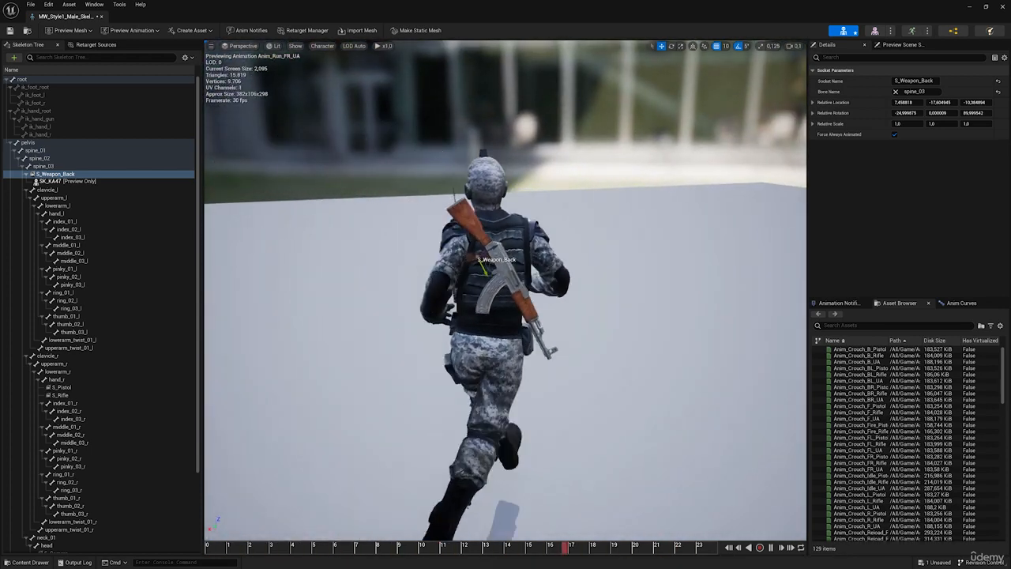
pyautogui.click(666, 273)
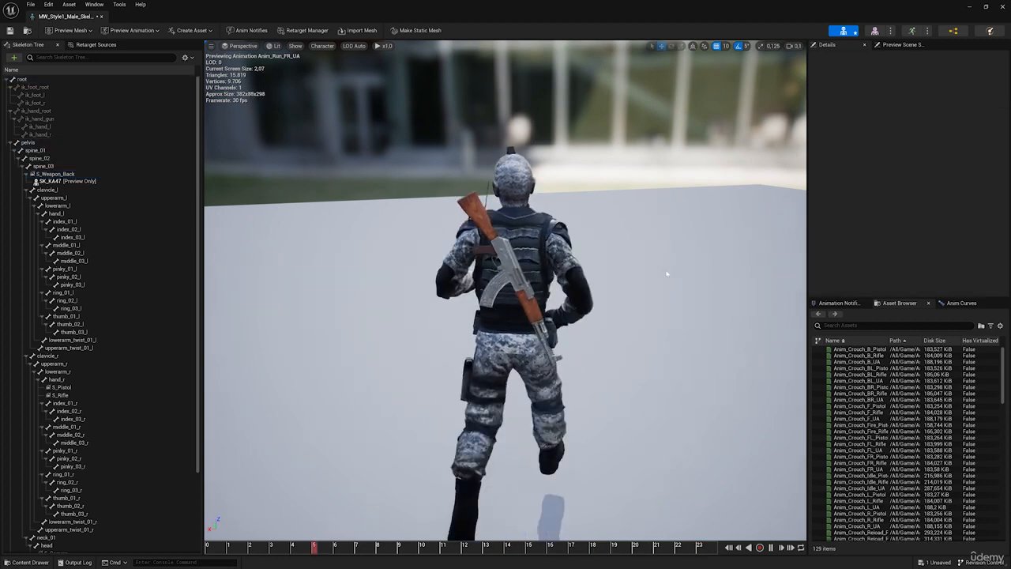
# Step: Replace the preview weapon on S_Weapon_Back with SK_AR4 and check its fit from behind and in front
pyautogui.rightClick(79, 174)
pyautogui.click(79, 238)
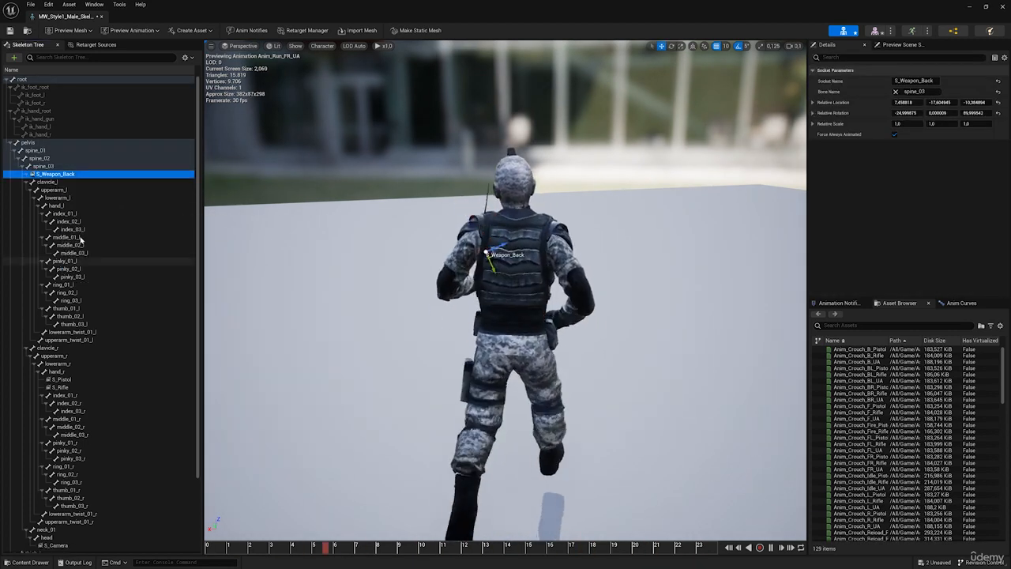
pyautogui.rightClick(60, 176)
pyautogui.moveTo(95, 270)
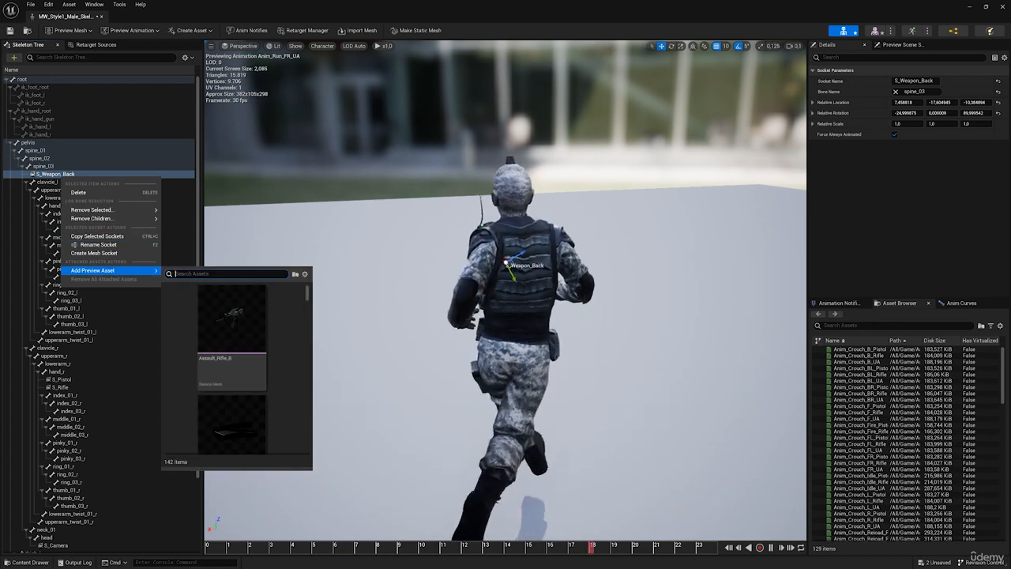
pyautogui.click(229, 312)
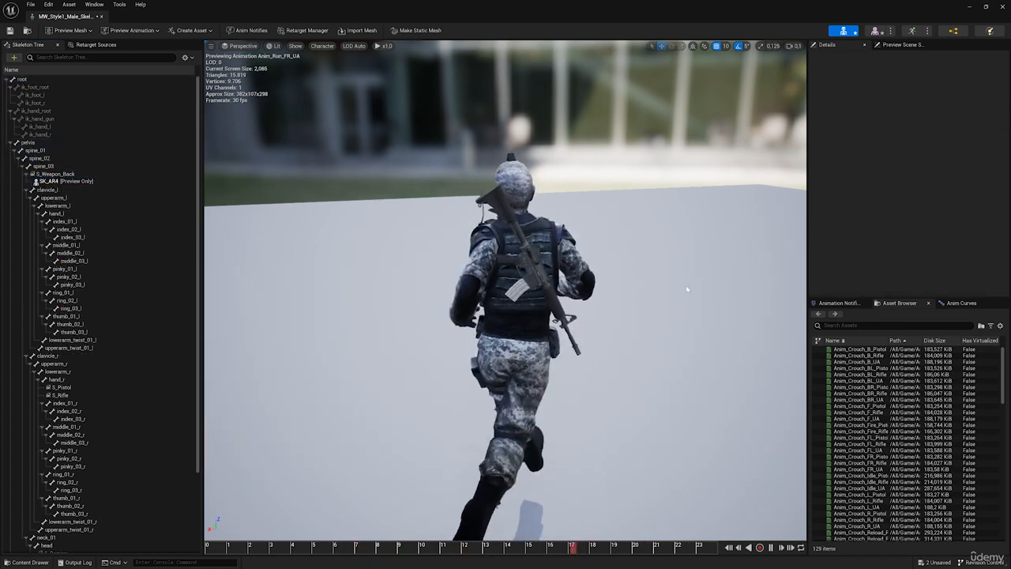
pyautogui.moveTo(687, 289); pyautogui.dragTo(800, 296, button='right')
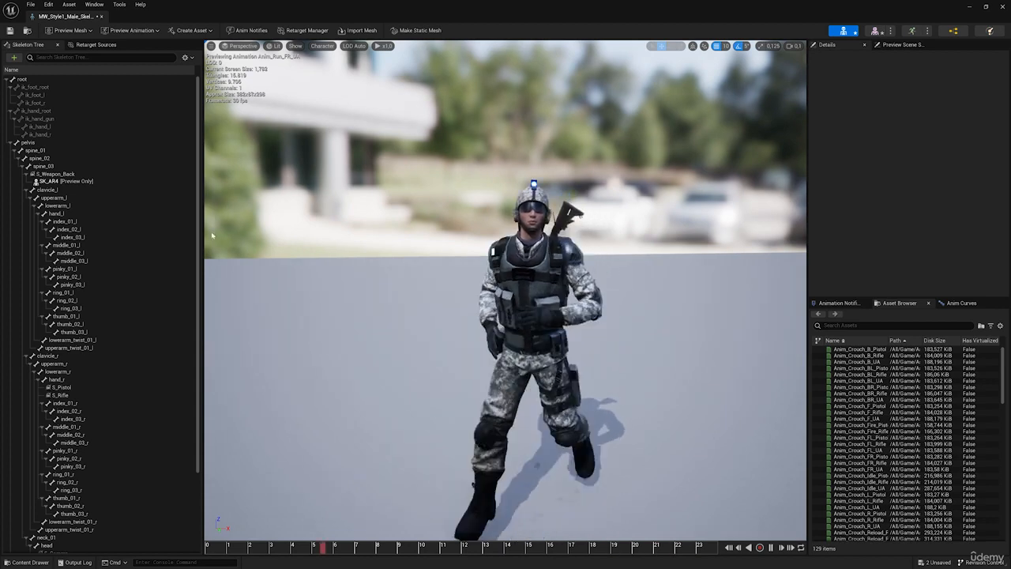
# Step: Remove all attached assets from S_Weapon_Back and set the preview animation to Anim_Idle_Pistol, paused at the first frame
pyautogui.rightClick(57, 175)
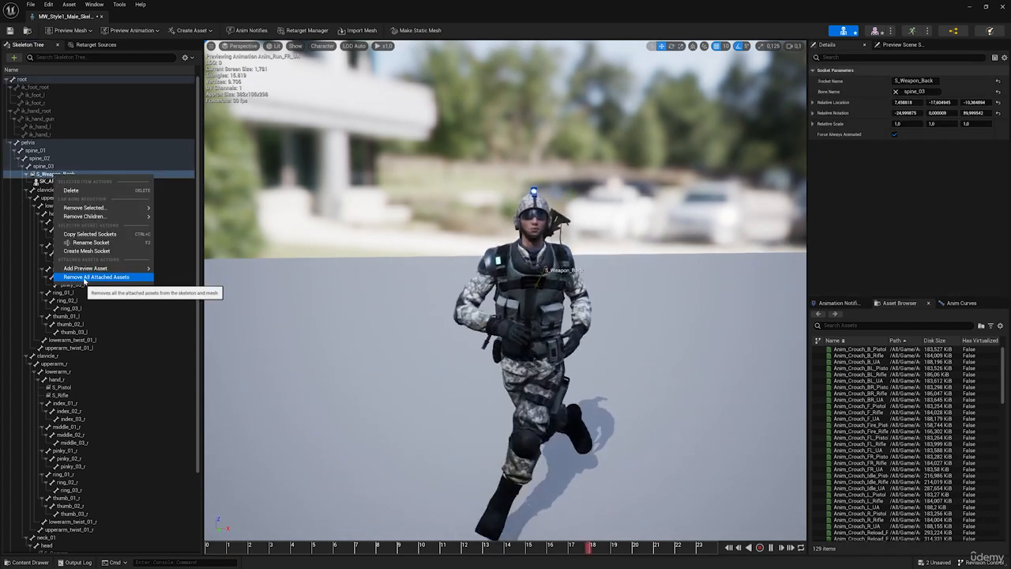
pyautogui.click(87, 277)
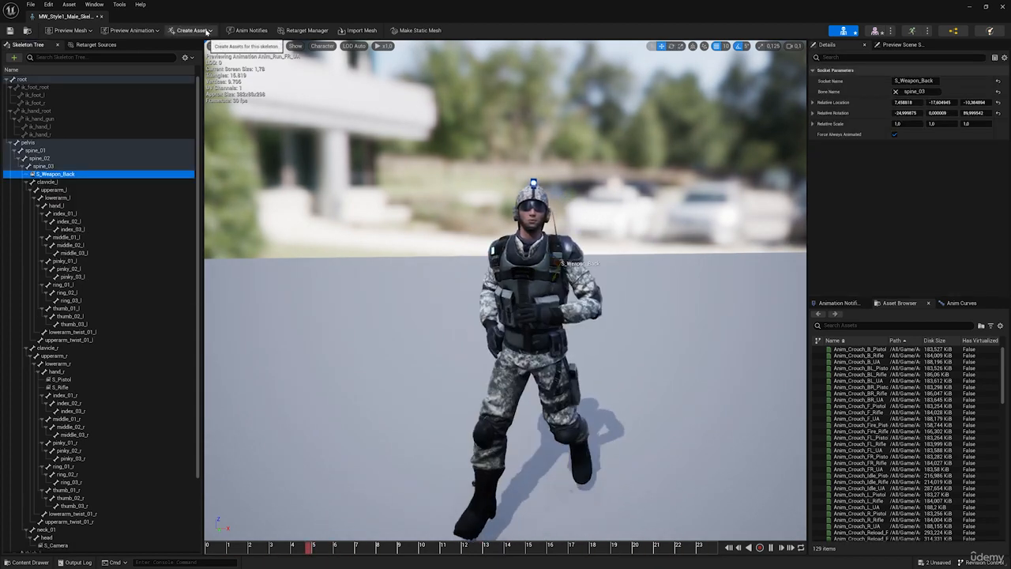
pyautogui.click(125, 31)
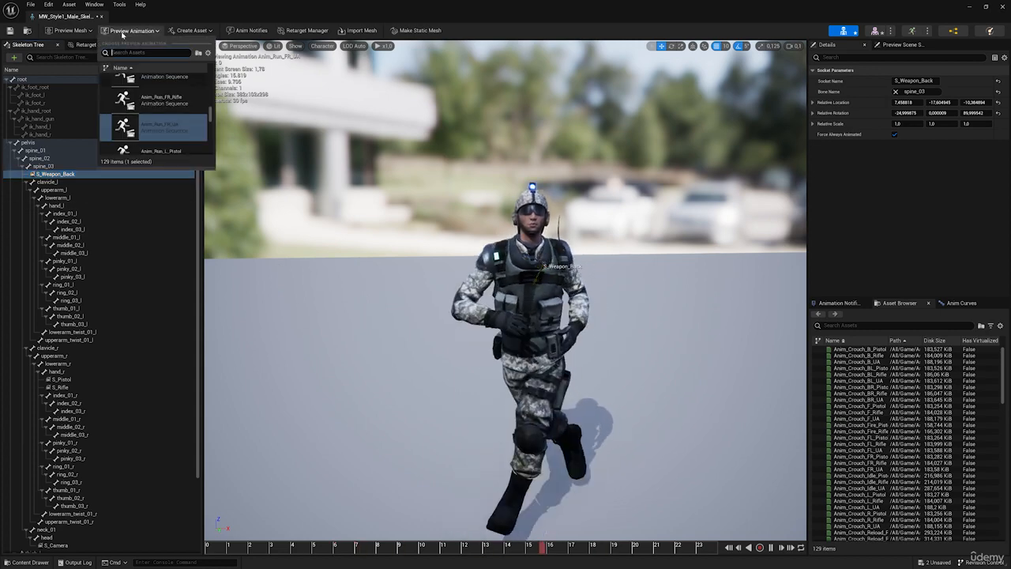
pyautogui.write('idle')
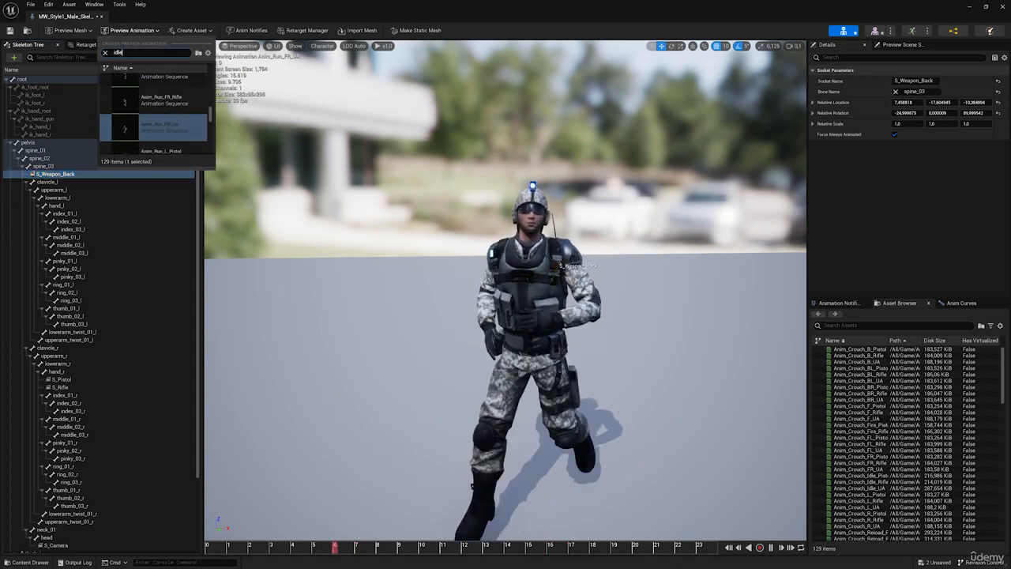
pyautogui.click(181, 87)
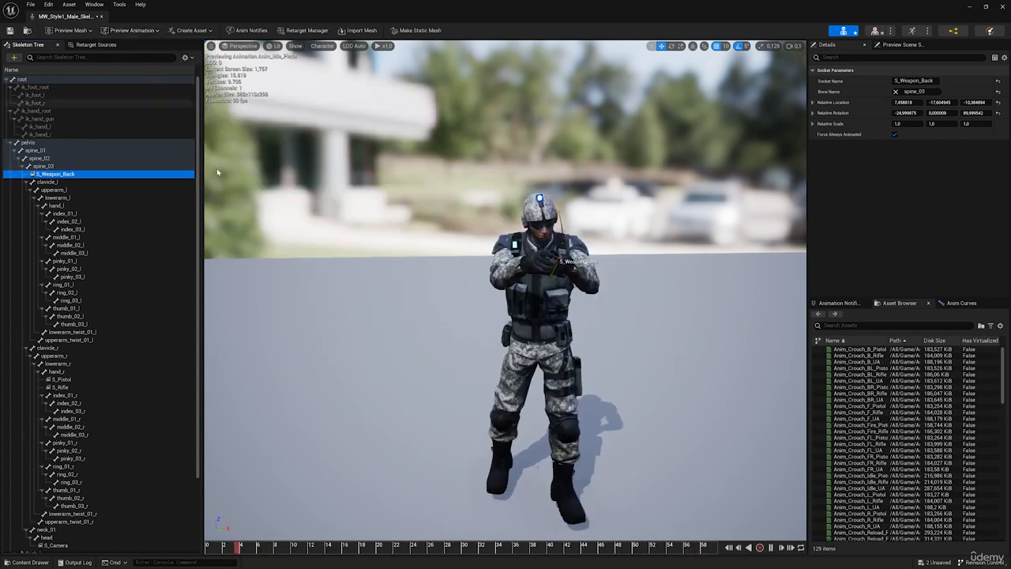
pyautogui.moveTo(240, 547); pyautogui.dragTo(202, 551)
# Step: Examine the soldier's right side around the hip and thigh, where a pistol could be carried
pyautogui.moveTo(395, 339); pyautogui.dragTo(571, 352, button='right')
pyautogui.press('w')
pyautogui.press('a')
pyautogui.press('s')
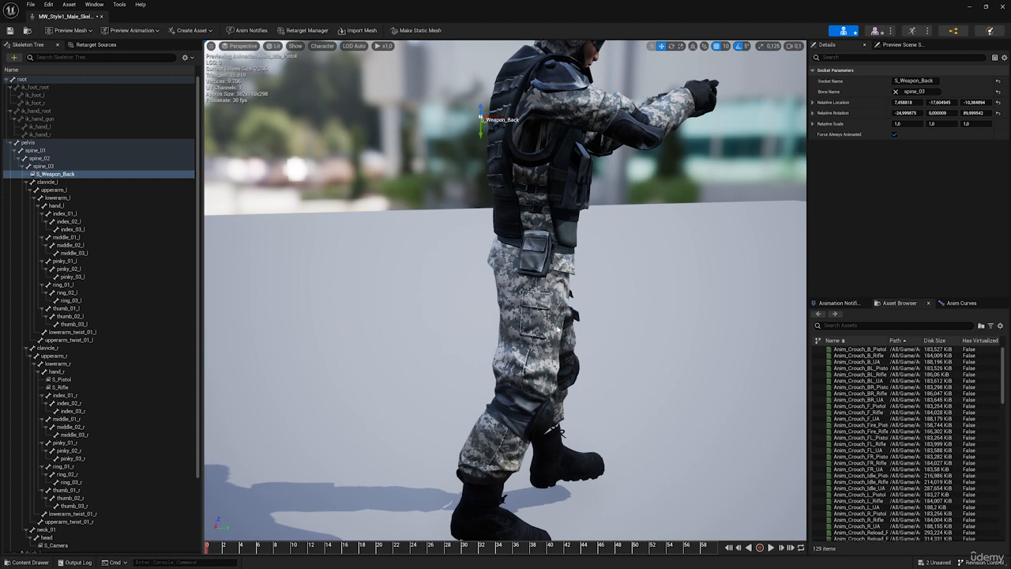
pyautogui.press('s')
pyautogui.moveTo(650, 134); pyautogui.dragTo(703, 139, button='right')
pyautogui.press('d')
pyautogui.press('w')
pyautogui.press('a')
pyautogui.press('d')
pyautogui.moveTo(639, 316); pyautogui.dragTo(620, 342, button='right')
pyautogui.press('s')
pyautogui.moveTo(391, 278); pyautogui.dragTo(391, 276, button='right')
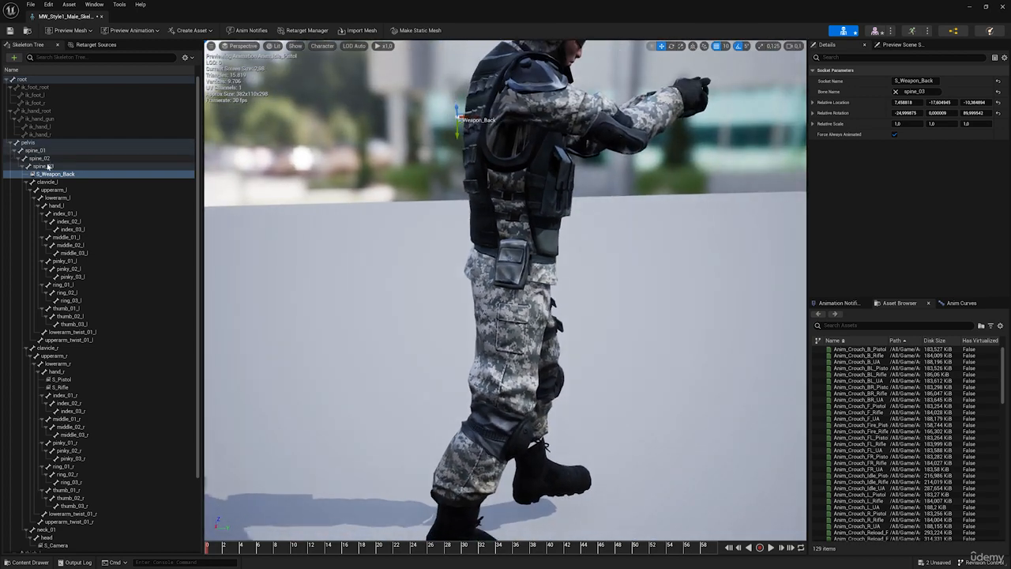
# Step: Set bone drawing to All Hierarchy and select the thigh_r bone on the soldier's right leg
pyautogui.click(321, 46)
pyautogui.moveTo(331, 84)
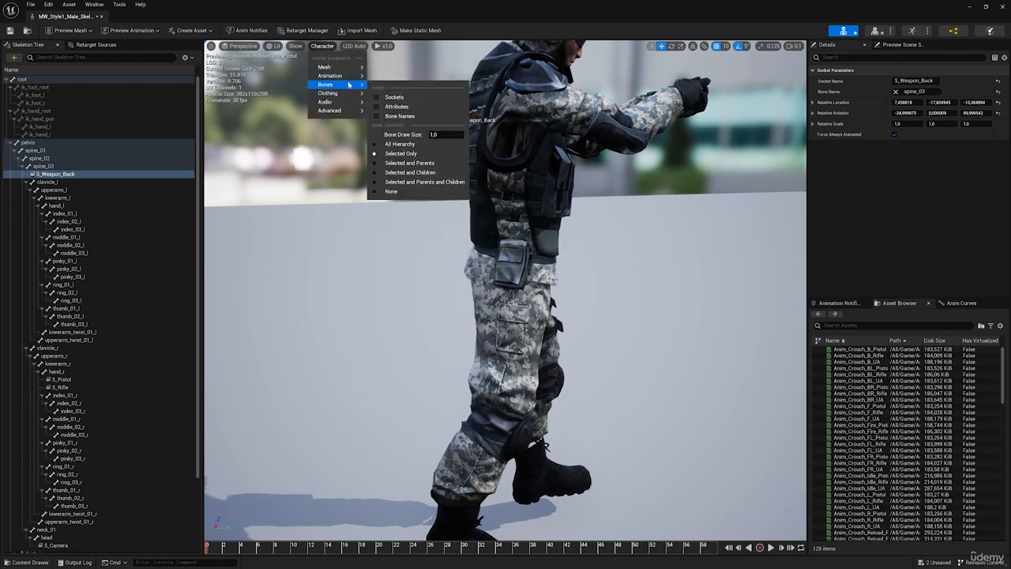
pyautogui.click(403, 145)
pyautogui.moveTo(499, 244); pyautogui.dragTo(499, 244, button='right')
pyautogui.press('w')
pyautogui.click(351, 204)
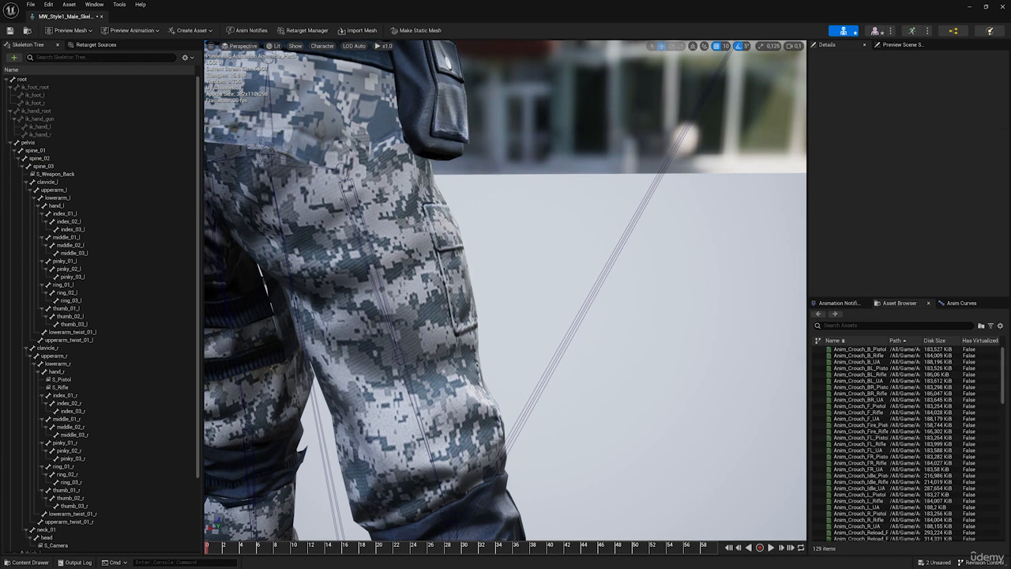
pyautogui.click(345, 173)
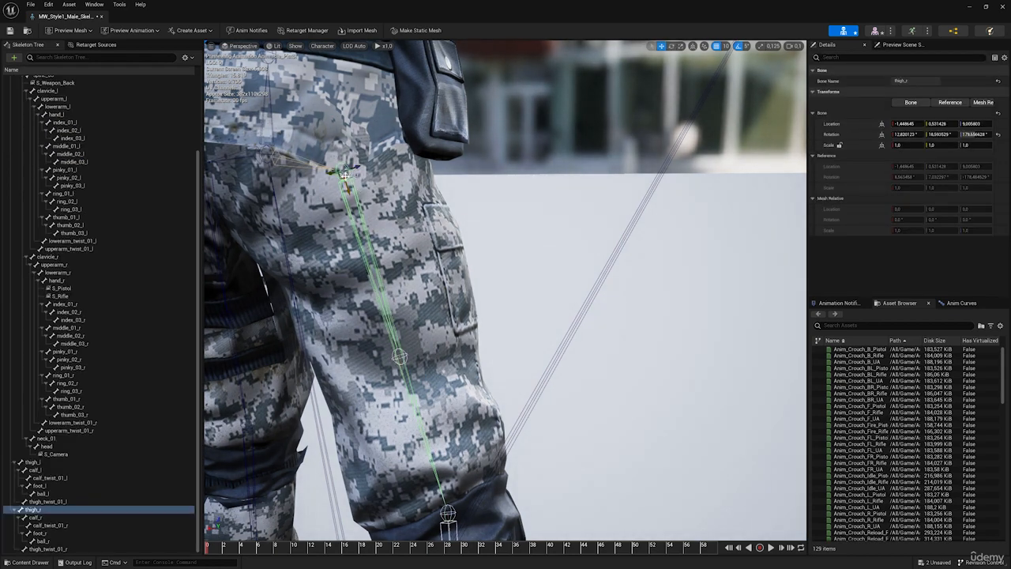
pyautogui.press('f')
# Step: Add a socket to the thigh_r bone and name it S_Weapon_Thigh
pyautogui.rightClick(33, 509)
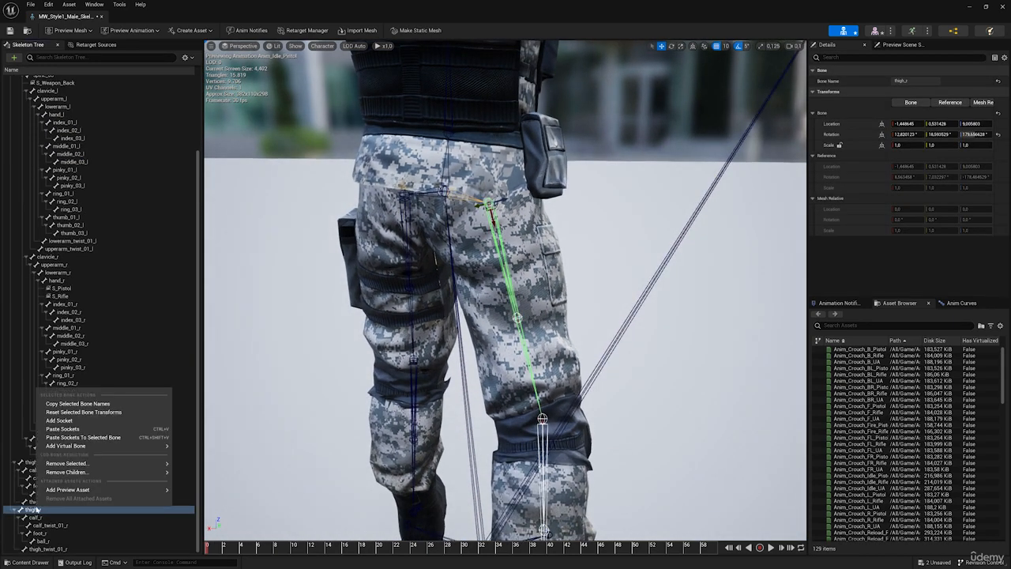
pyautogui.click(70, 437)
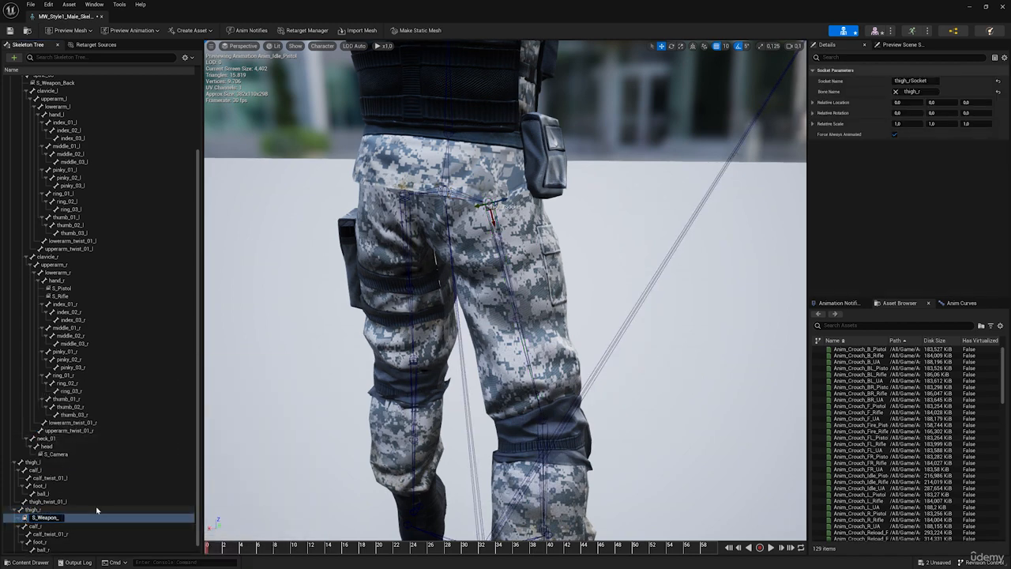
pyautogui.write('igh')
pyautogui.press('Return')
# Step: Search the preview assets for pistol and attach Pistols_B to the S_Weapon_Thigh socket
pyautogui.moveTo(404, 292); pyautogui.dragTo(361, 368, button='right')
pyautogui.rightClick(57, 519)
pyautogui.moveTo(88, 500)
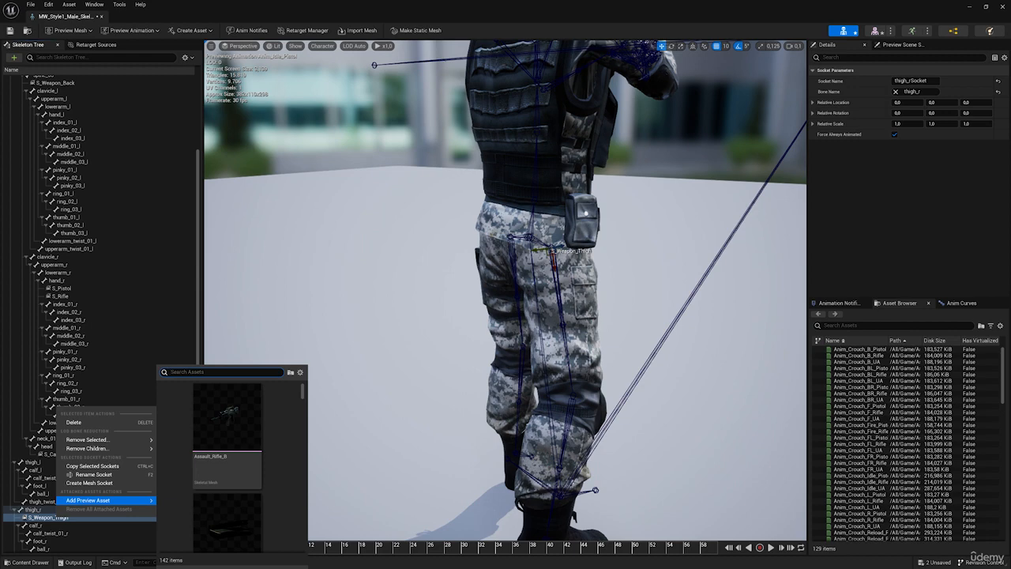
pyautogui.write('pistol')
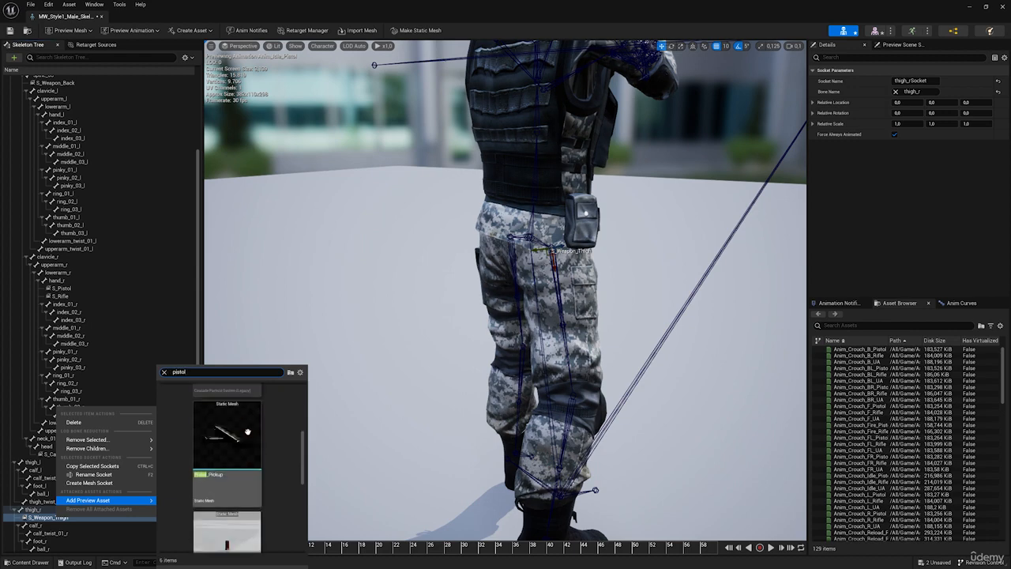
pyautogui.click(227, 513)
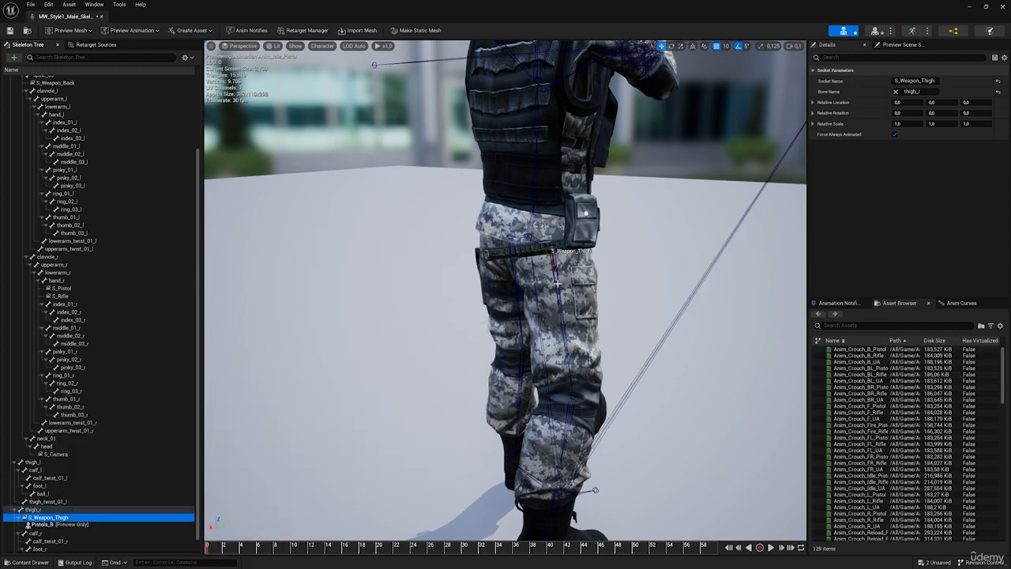
# Step: Rotate the S_Weapon_Thigh socket about 85° around Y
pyautogui.moveTo(557, 284); pyautogui.dragTo(612, 265, button='right')
pyautogui.scroll(2, 557, 283)
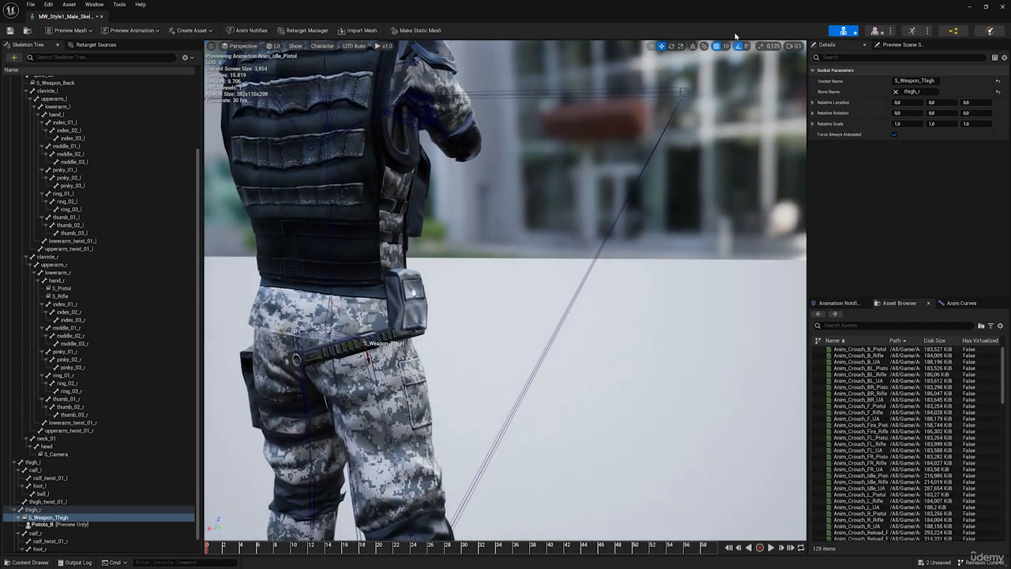
pyautogui.moveTo(490, 277); pyautogui.dragTo(515, 277, button='right')
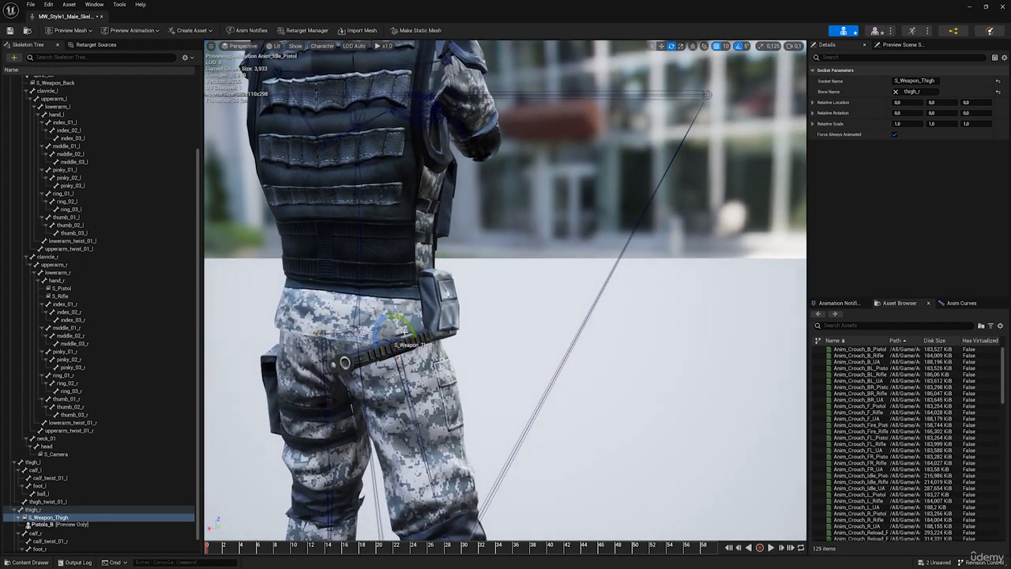
pyautogui.moveTo(416, 376); pyautogui.dragTo(425, 342)
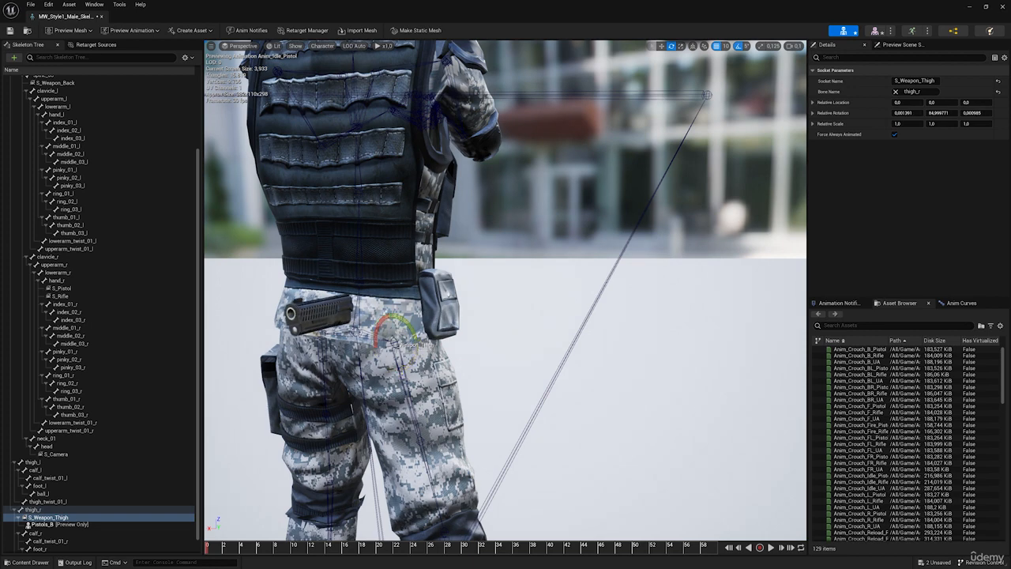
# Step: Move the thigh socket outward to about 1.1 in X and 12.55 in Z, and rotate it 90° around X so the muzzle points down
pyautogui.moveTo(425, 342); pyautogui.dragTo(412, 344, button='right')
pyautogui.moveTo(433, 338); pyautogui.dragTo(478, 333)
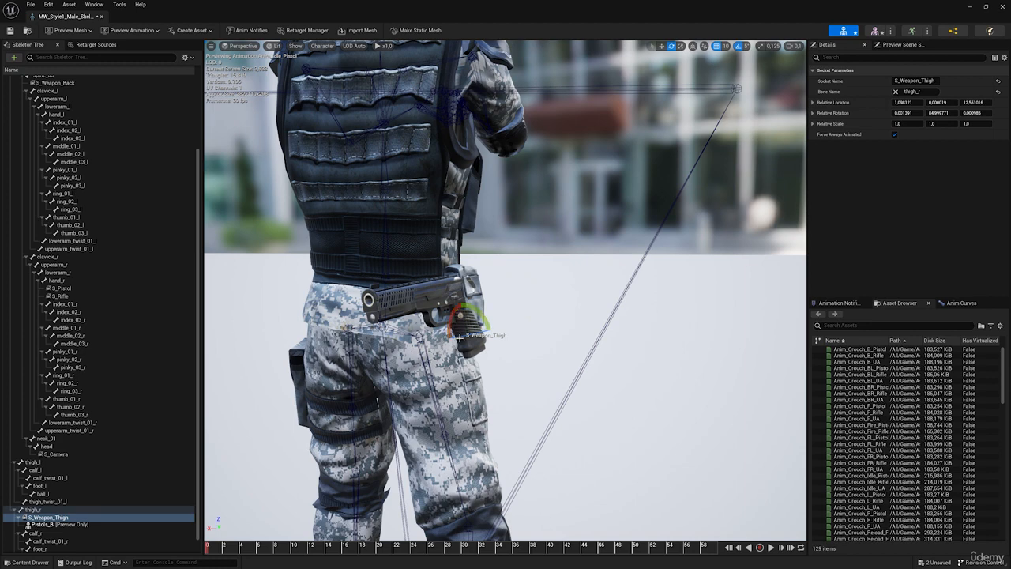
pyautogui.moveTo(454, 315); pyautogui.dragTo(424, 339)
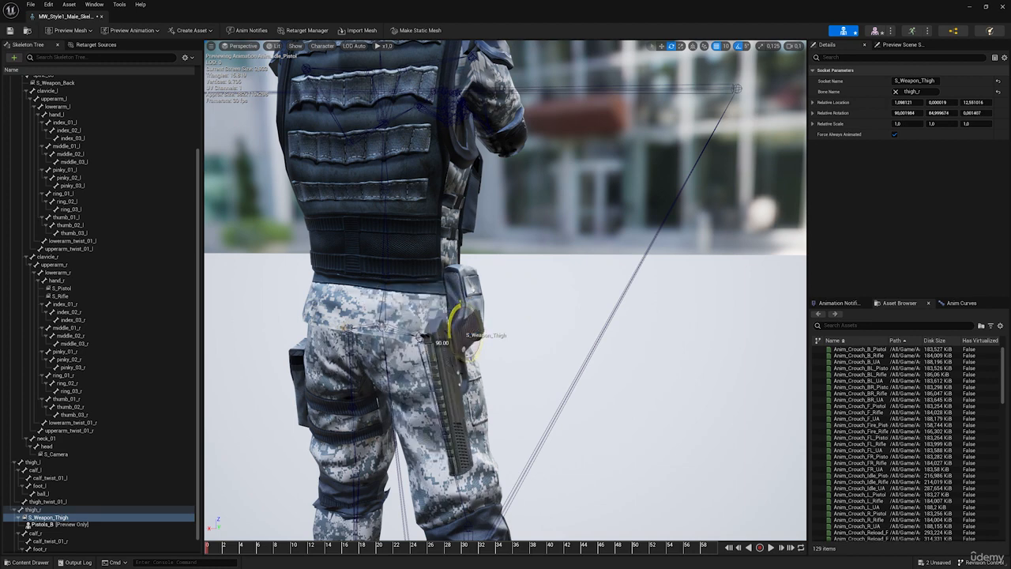
# Step: Flip the pistol so its grip faces rearward, with the socket rotation at about 90°, -85° and -180°
pyautogui.moveTo(492, 312); pyautogui.dragTo(522, 295, button='right')
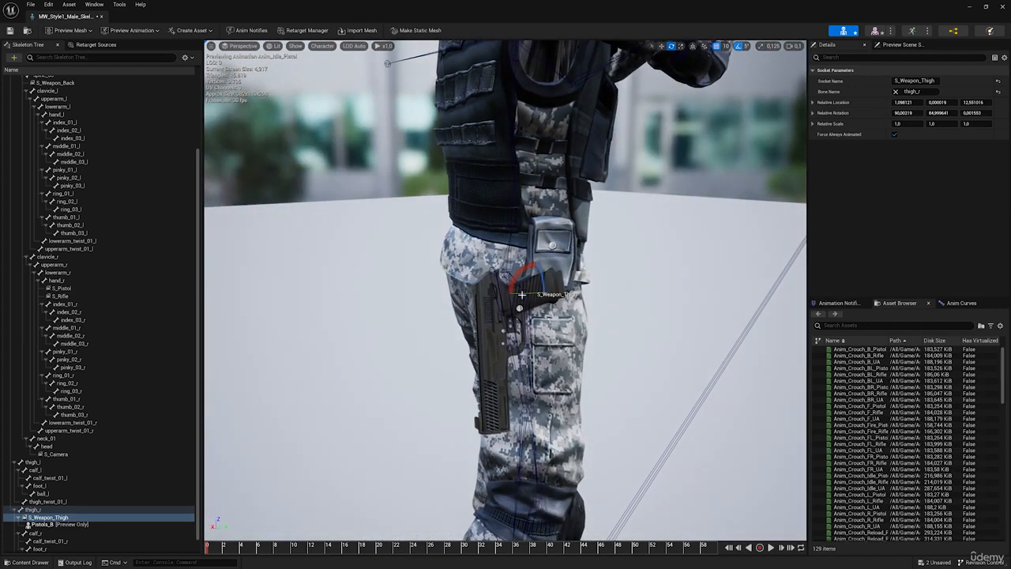
pyautogui.moveTo(517, 293); pyautogui.dragTo(551, 295)
pyautogui.moveTo(523, 269); pyautogui.dragTo(512, 275, button='right')
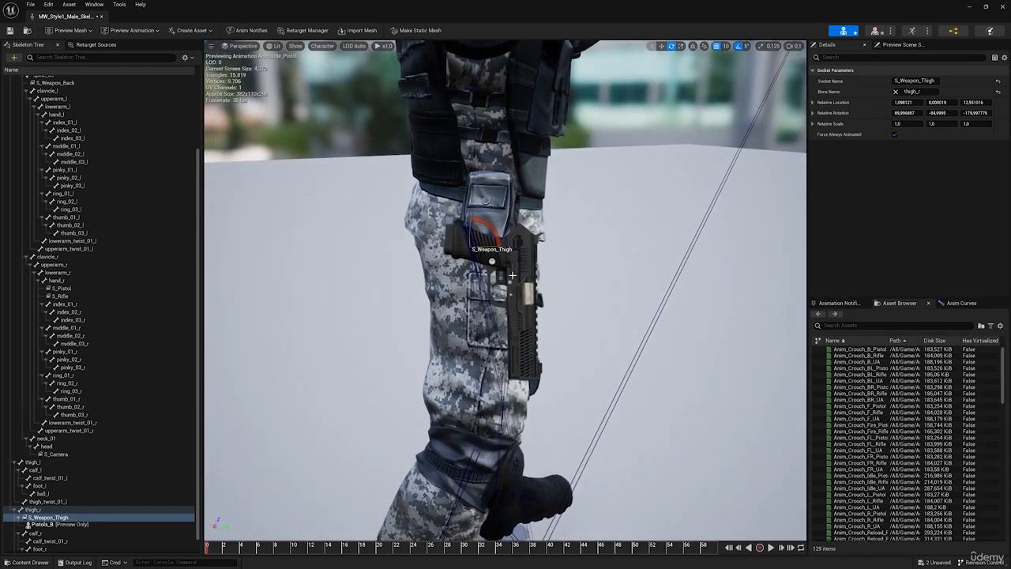
# Step: Tilt the thigh socket to about 105° around X and move it rearward to a location of about 1.8, 4.33, 12.49
pyautogui.moveTo(493, 226); pyautogui.dragTo(500, 250)
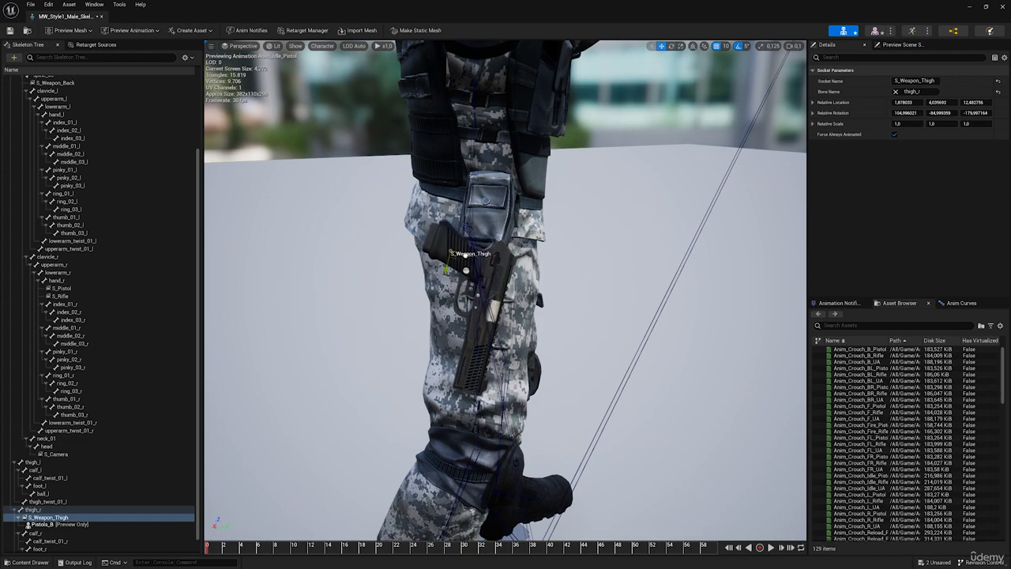
pyautogui.moveTo(491, 235); pyautogui.dragTo(581, 240, button='right')
pyautogui.moveTo(466, 153); pyautogui.dragTo(482, 153, button='right')
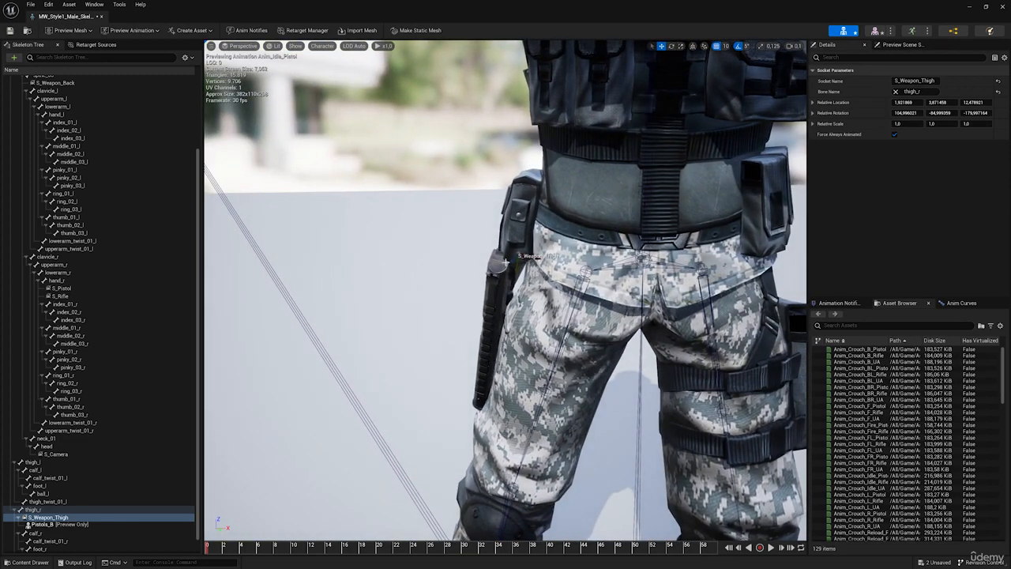
pyautogui.moveTo(505, 263); pyautogui.dragTo(326, 145, button='right')
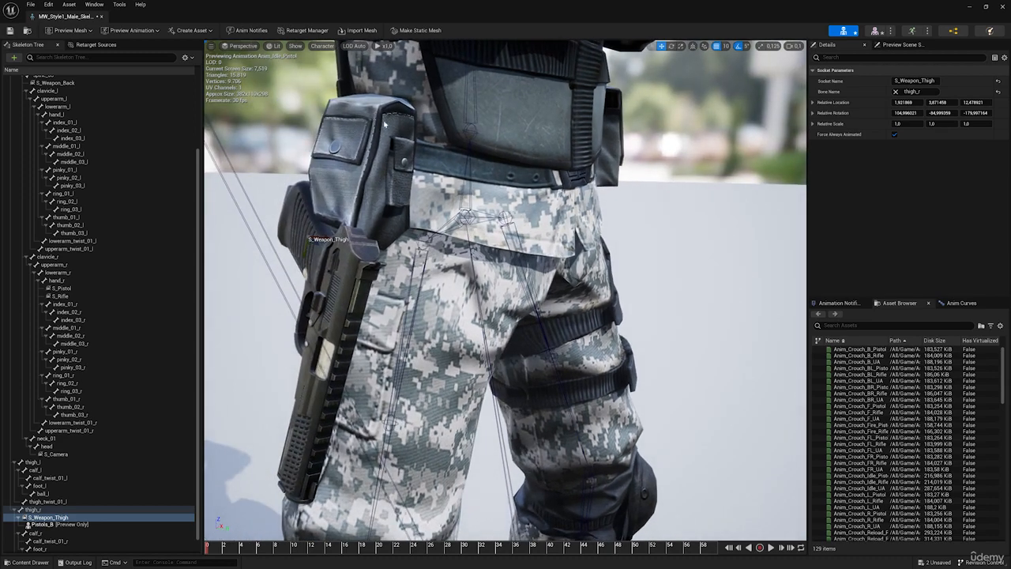
pyautogui.moveTo(385, 123); pyautogui.dragTo(530, 277, button='right')
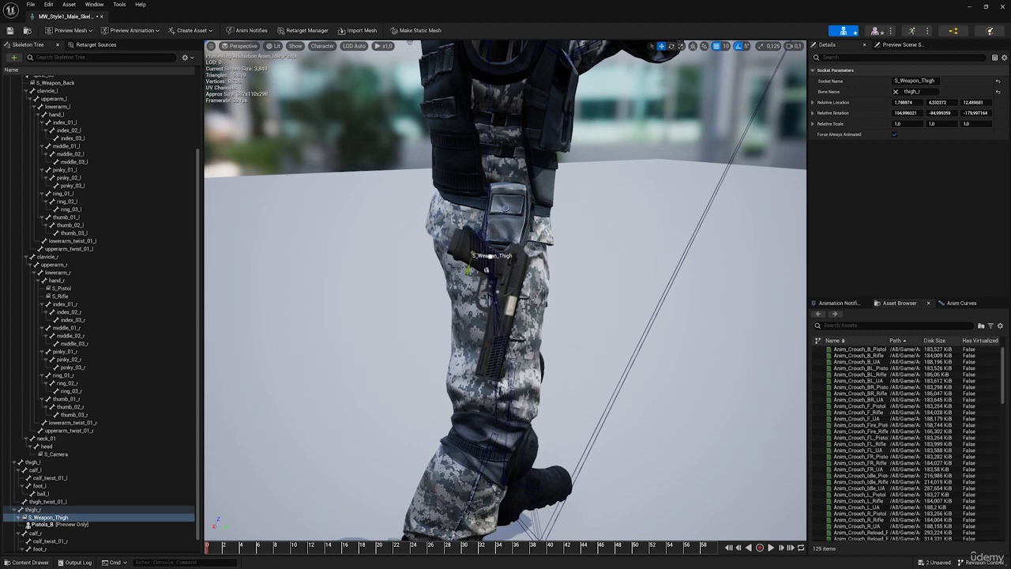
# Step: Align the thigh socket with the leg at about -140°, -88°, 65° rotation and 2.17, 4.39, 11.72 location, and save the skeleton
pyautogui.moveTo(487, 270); pyautogui.dragTo(495, 237, button='right')
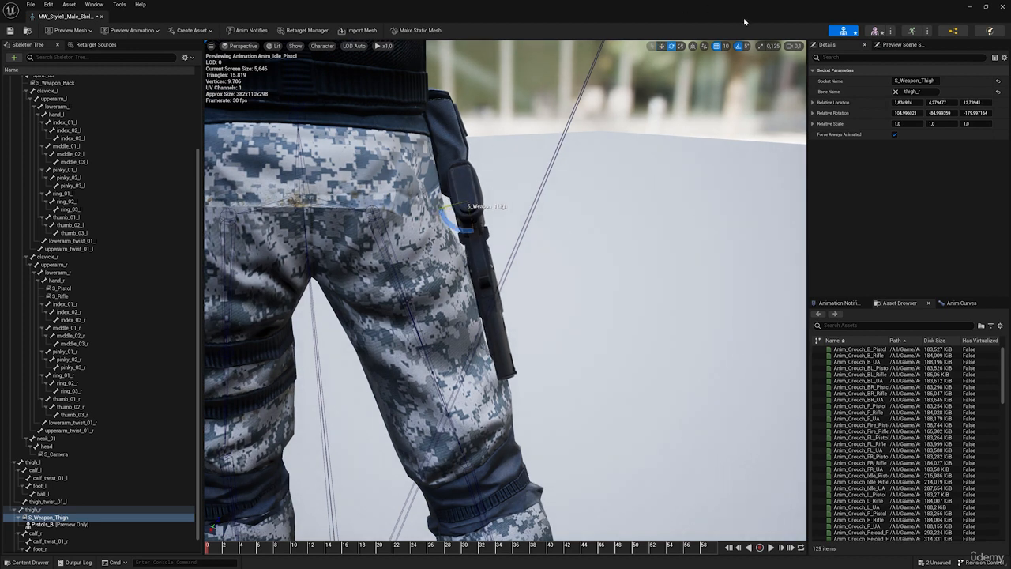
pyautogui.moveTo(456, 224)
pyautogui.mouseDown()
pyautogui.moveTo(459, 214)
pyautogui.moveTo(443, 211)
pyautogui.mouseUp()
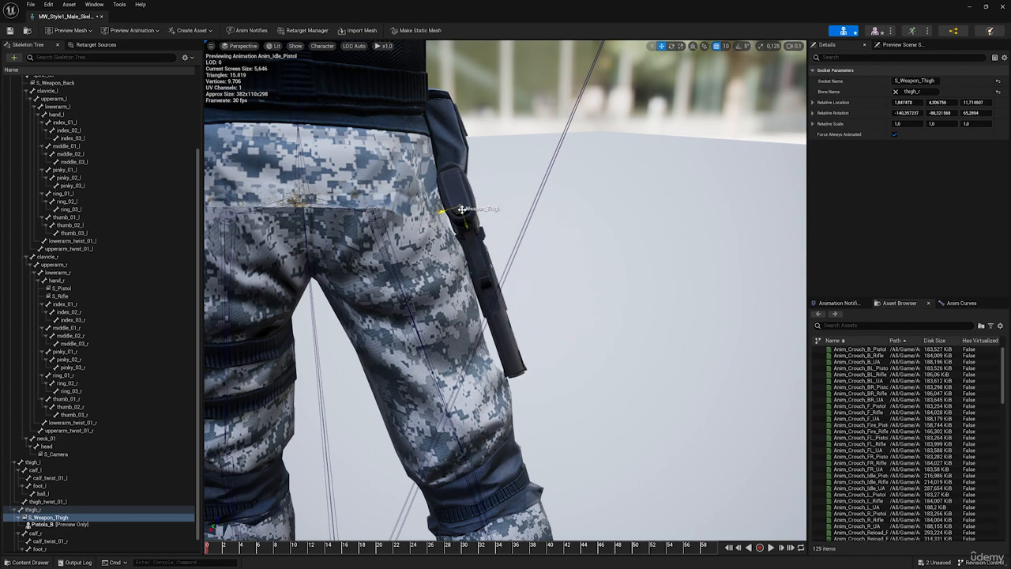
pyautogui.moveTo(462, 209); pyautogui.dragTo(484, 211, button='right')
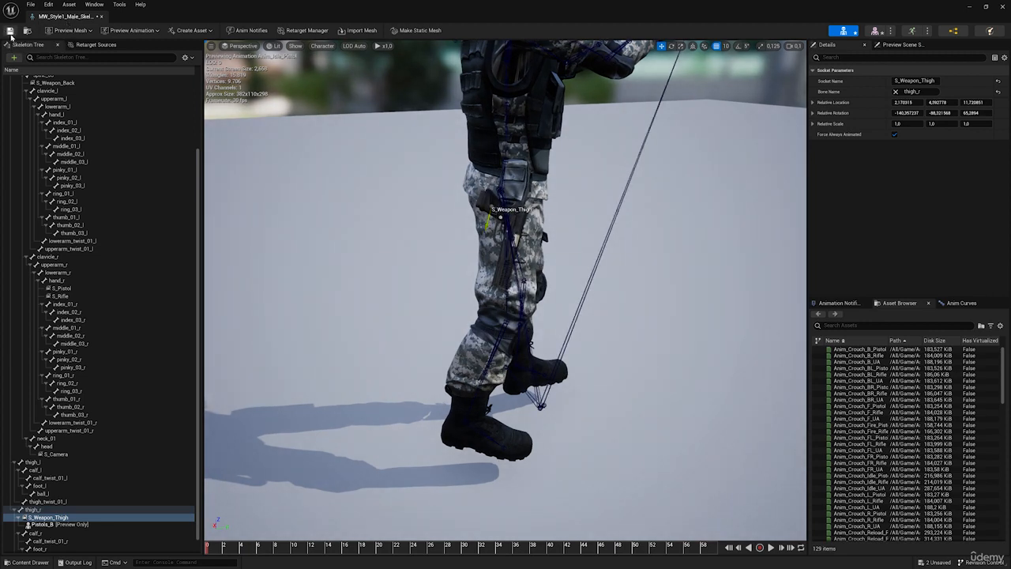
# Step: Search the preview animations for run, choose Anim_Run_F_Pistol, and play it to check how the pistol sits on the thigh
pyautogui.click(132, 30)
pyautogui.write('r')
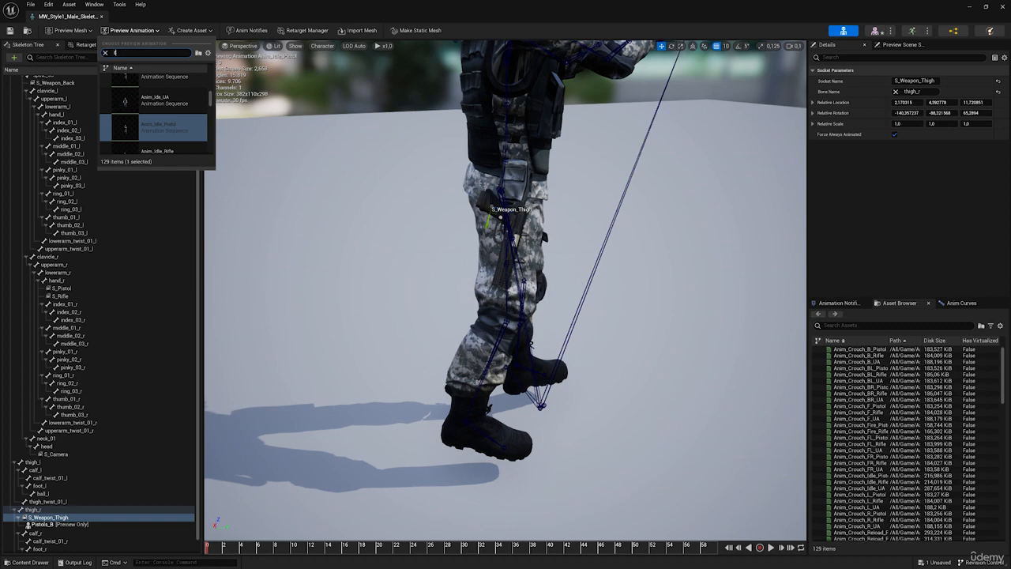
pyautogui.write('un')
pyautogui.scroll(-3, 211, 117)
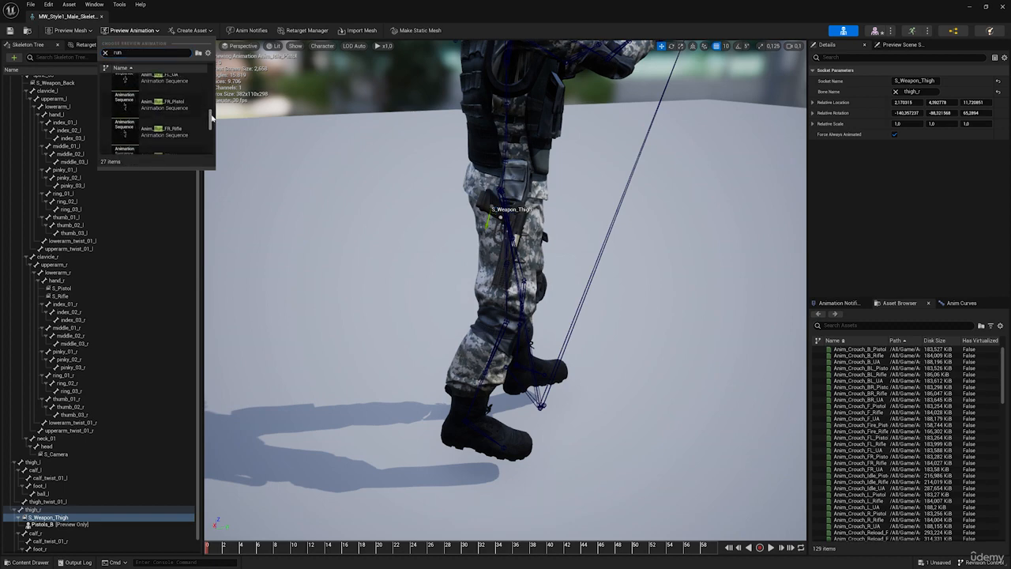
pyautogui.scroll(2, 198, 122)
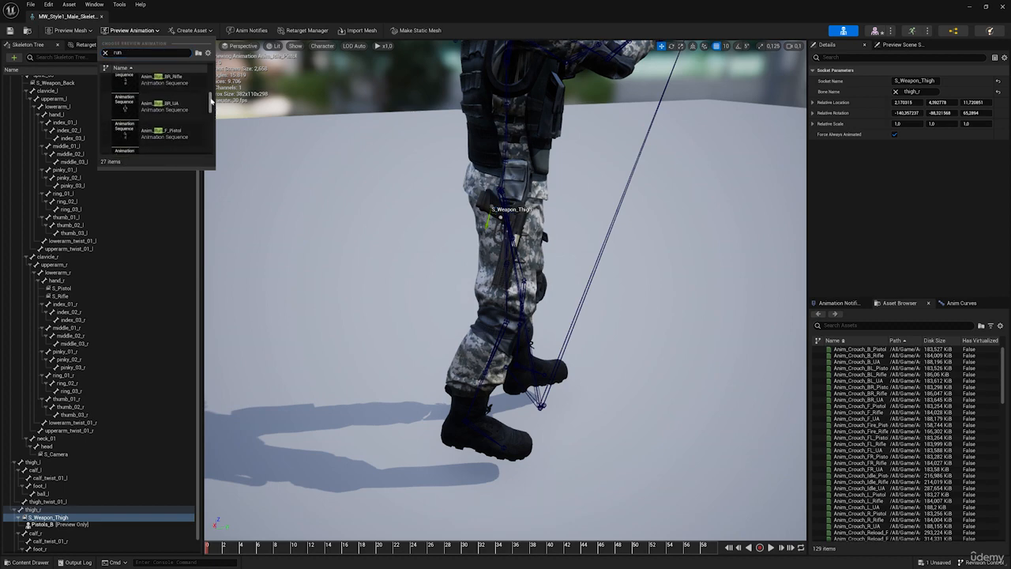
pyautogui.click(175, 134)
pyautogui.click(340, 498)
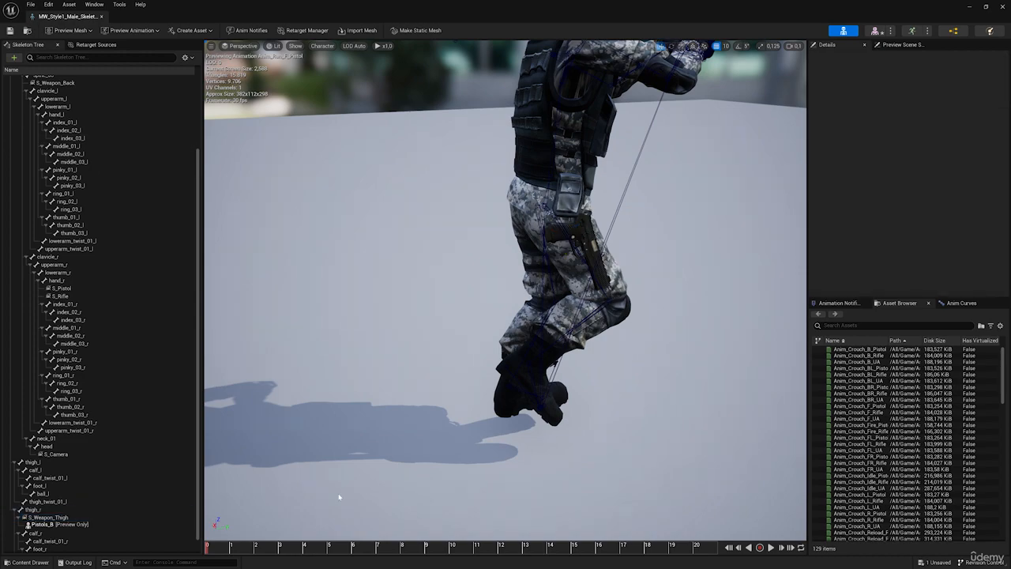
pyautogui.press('space')
pyautogui.moveTo(361, 345); pyautogui.dragTo(349, 314, button='right')
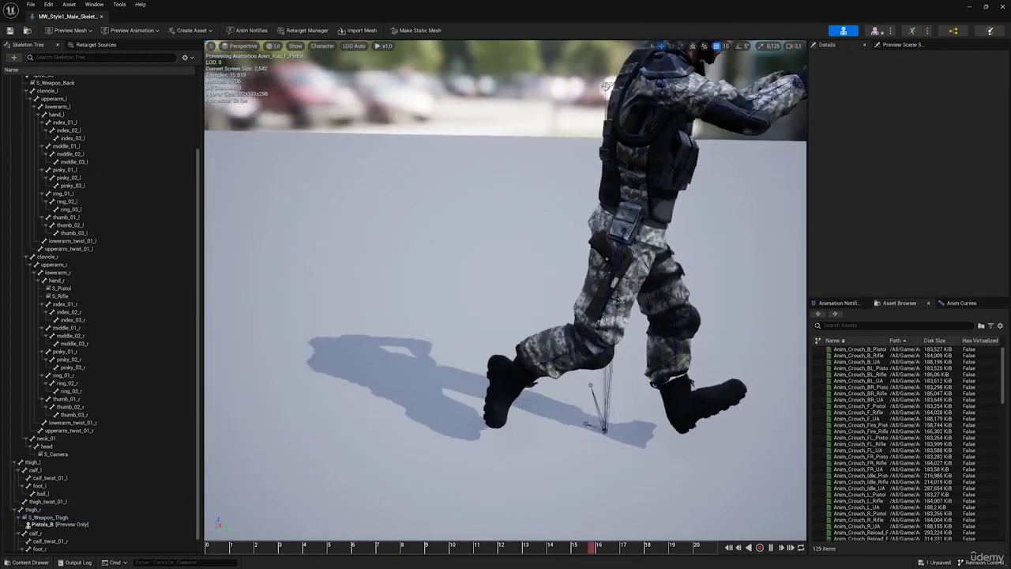
# Step: Set the viewport bone drawing to Selected Only
pyautogui.click(322, 45)
pyautogui.moveTo(343, 93)
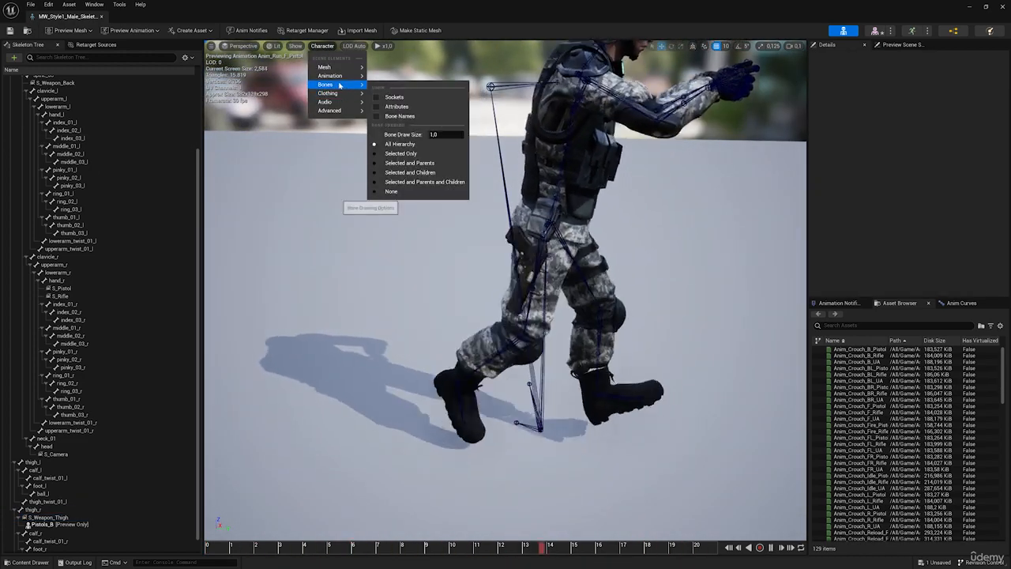
pyautogui.click(404, 155)
pyautogui.moveTo(431, 254); pyautogui.dragTo(479, 269, button='right')
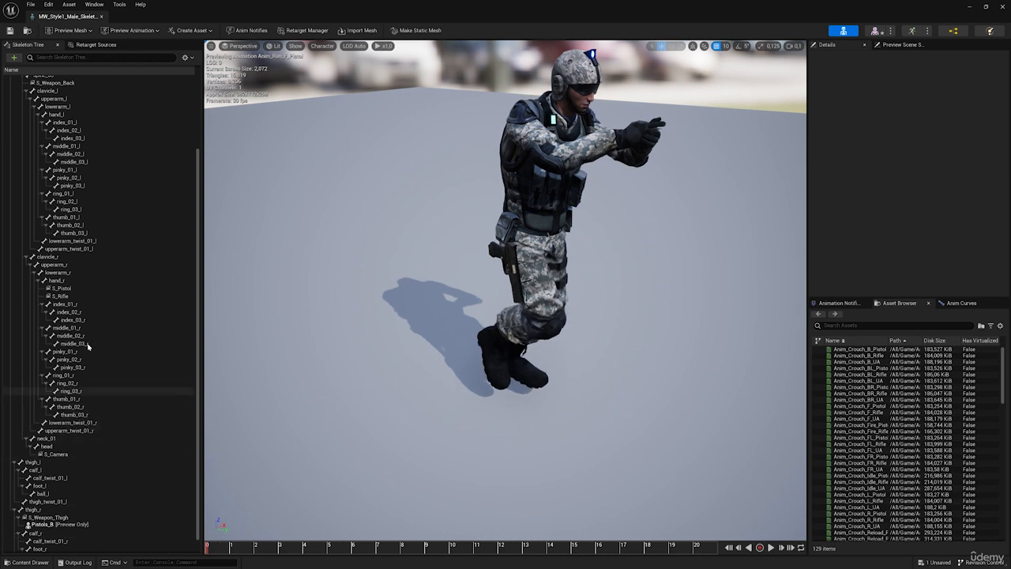
# Step: Remove all attached preview assets from the S_Weapon_Thigh socket
pyautogui.click(71, 288)
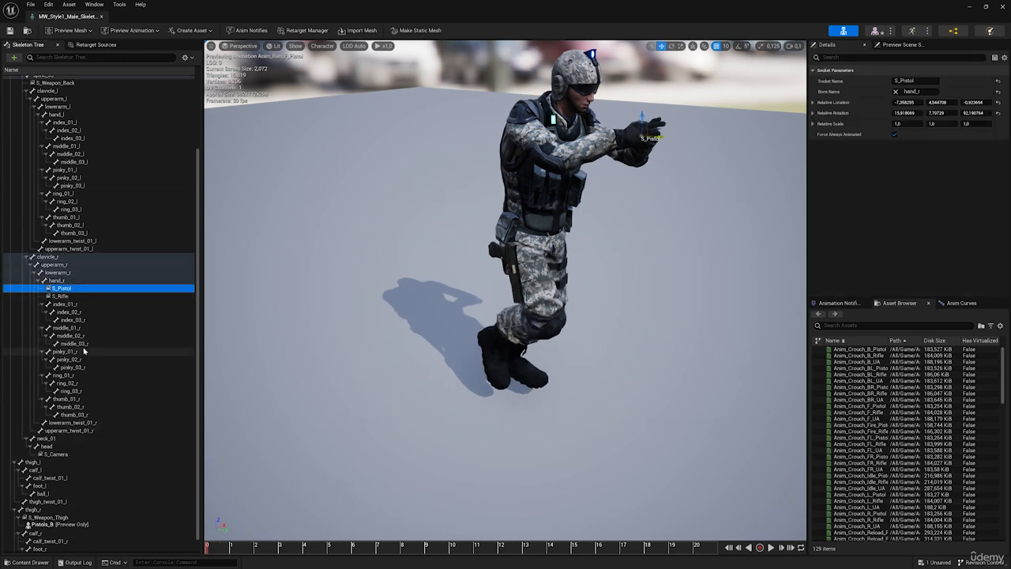
pyautogui.click(49, 518)
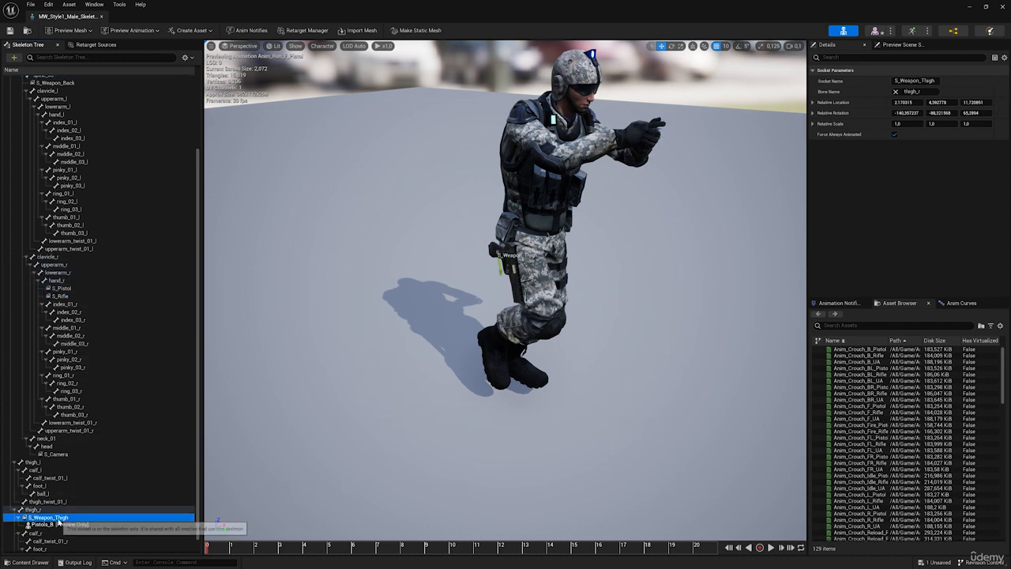
pyautogui.rightClick(49, 503)
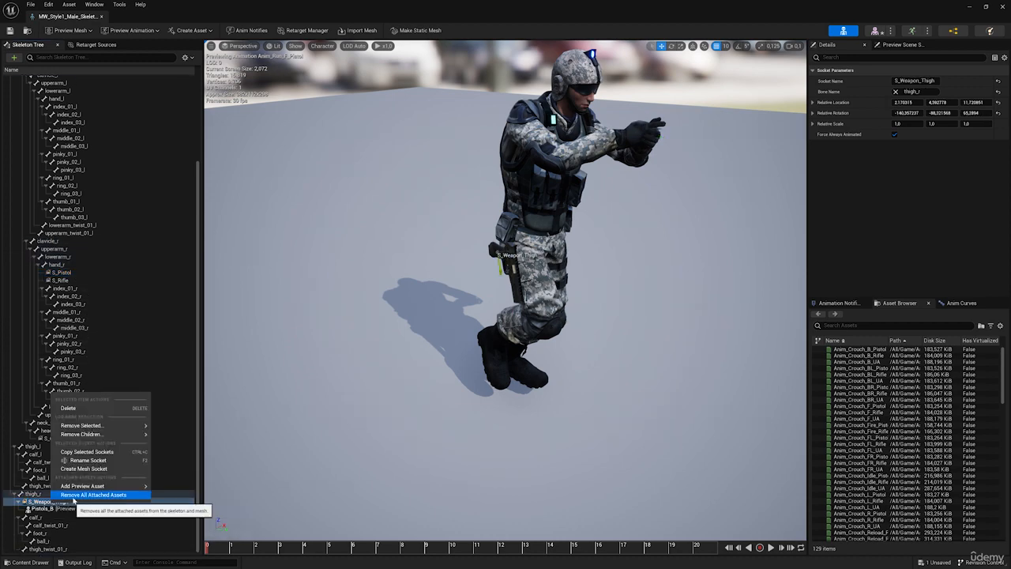
pyautogui.click(75, 491)
pyautogui.moveTo(453, 306); pyautogui.dragTo(334, 221)
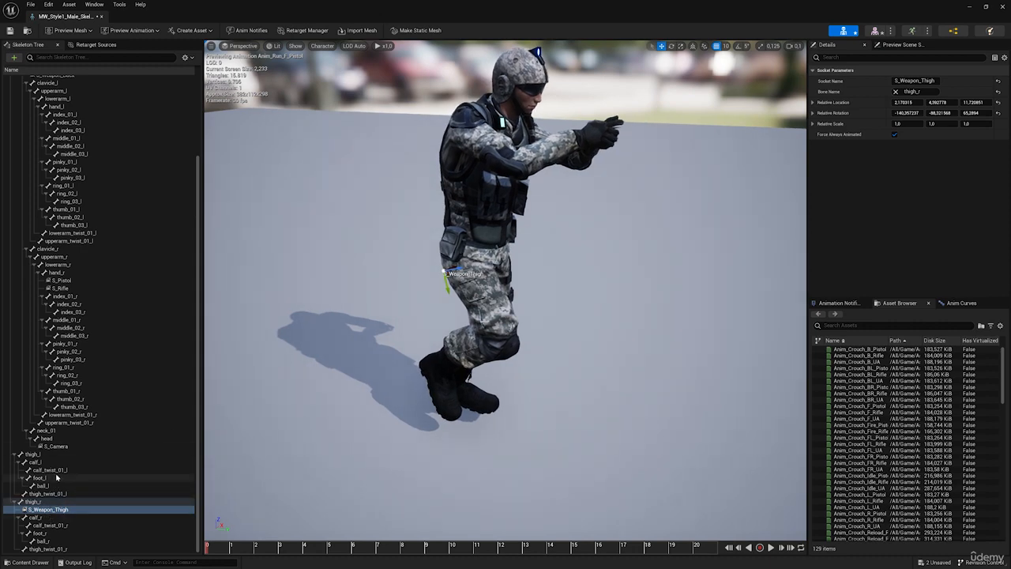
# Step: Open the MW_Style2_Male_Skeleton asset from the MilitaryCharDark folder and maximize its editor window
pyautogui.doubleClick(220, 4)
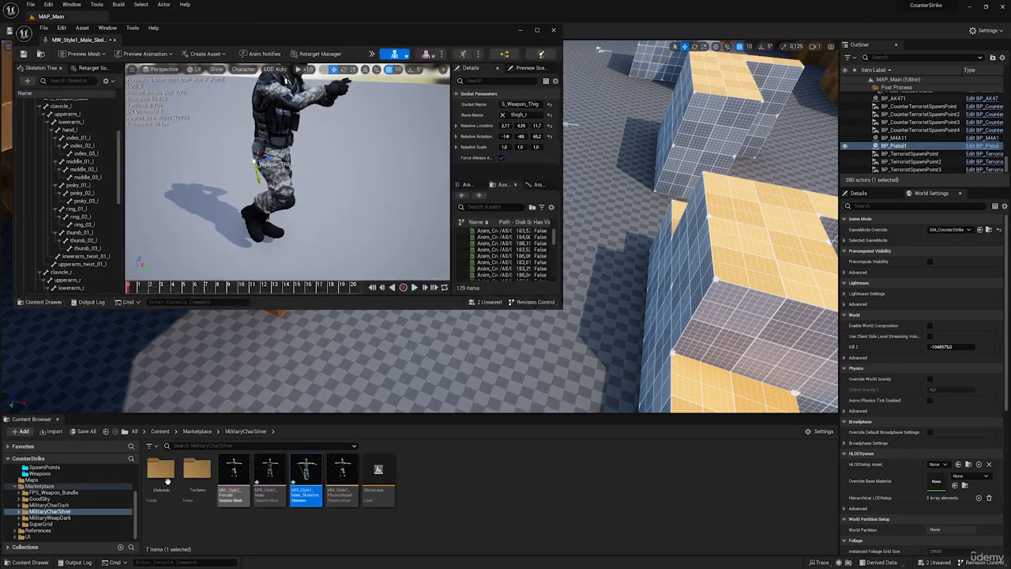
pyautogui.click(52, 518)
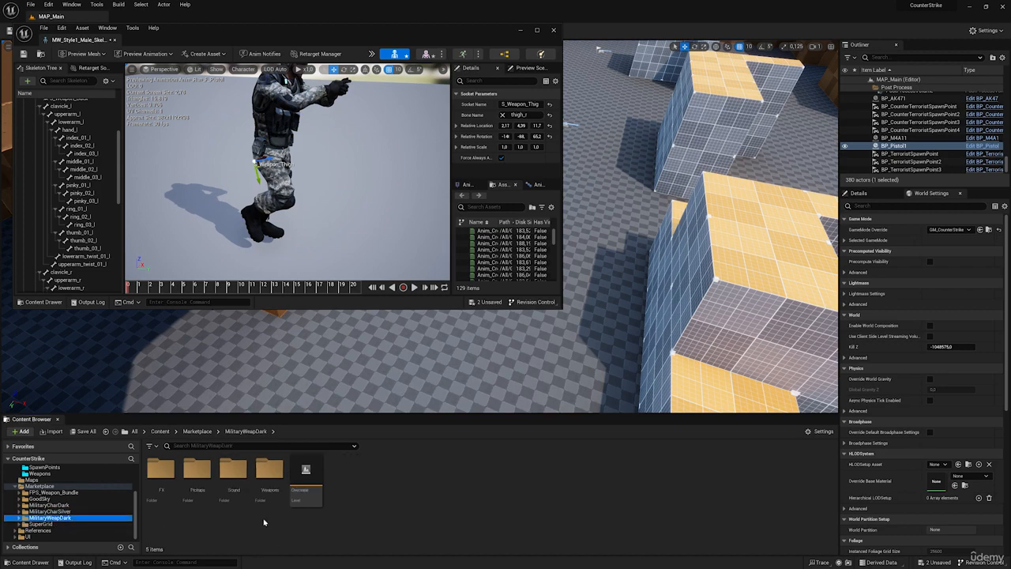
pyautogui.click(50, 504)
pyautogui.doubleClick(305, 473)
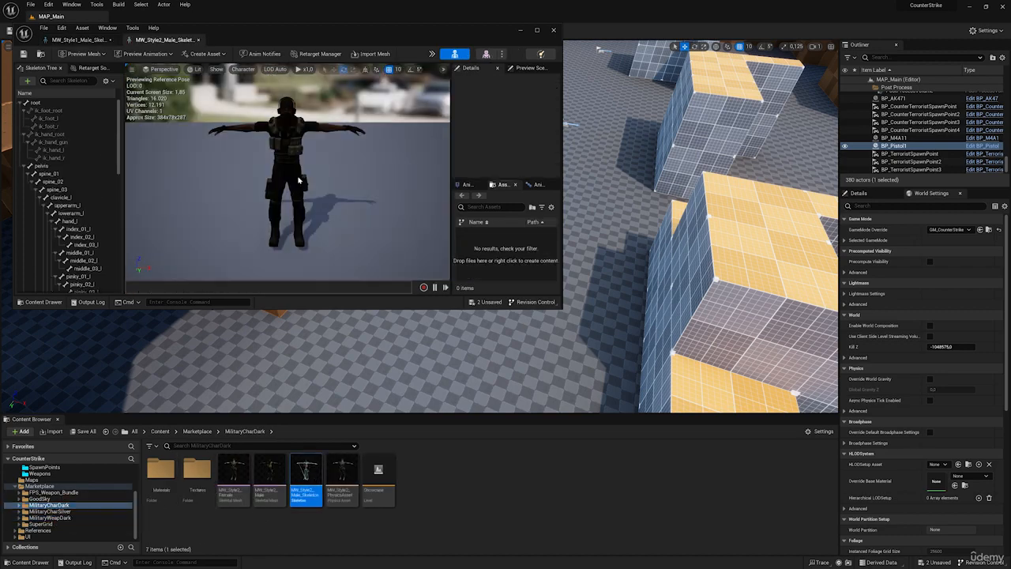
pyautogui.doubleClick(263, 39)
# Step: Copy the S_Weapon_Thigh socket from the MW_Style1 skeleton onto the thigh_r bone of the MW_Style2 skeleton
pyautogui.click(71, 15)
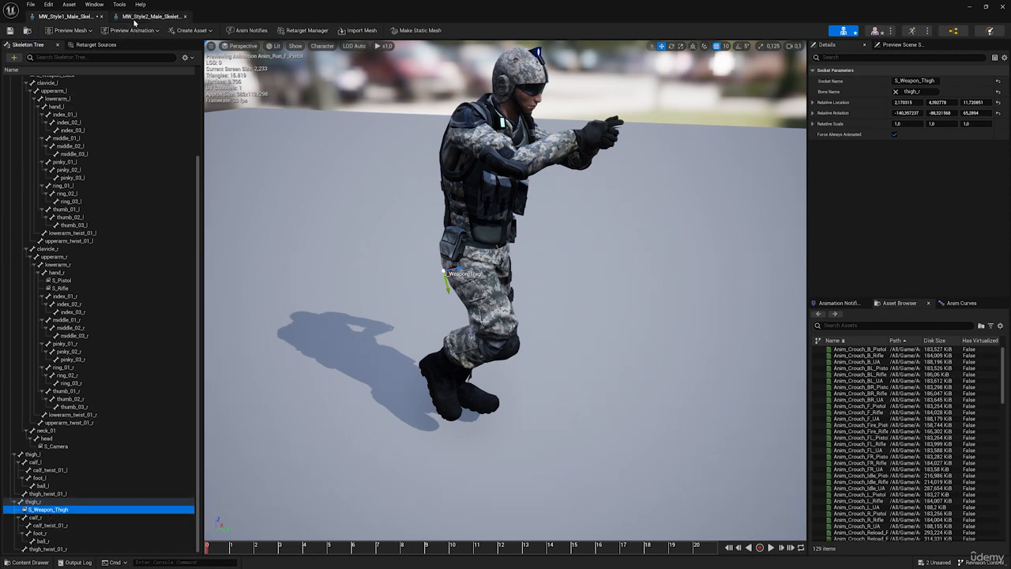
pyautogui.click(136, 17)
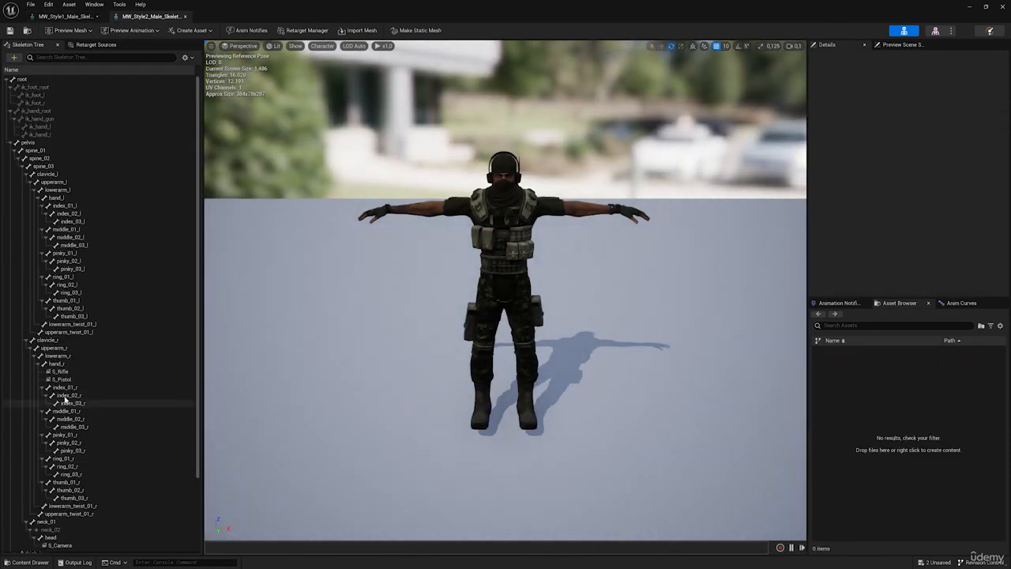
pyautogui.scroll(-3, 68, 449)
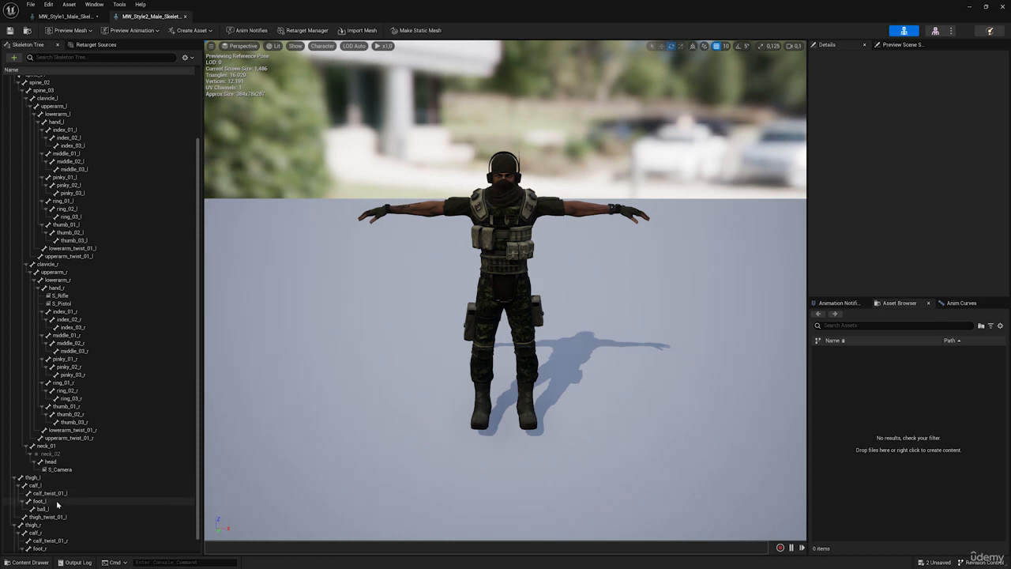
pyautogui.click(36, 525)
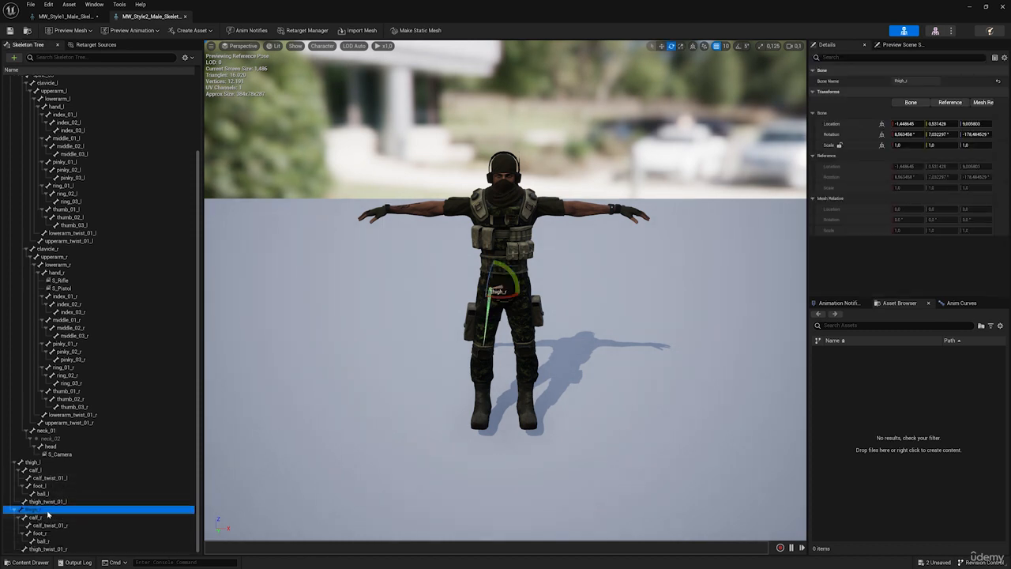
# Step: Copy the S_Weapon_Back socket from the MW_Style1 skeleton onto the spine_03 bone of the MW_Style2 skeleton, and save all assets
pyautogui.click(59, 16)
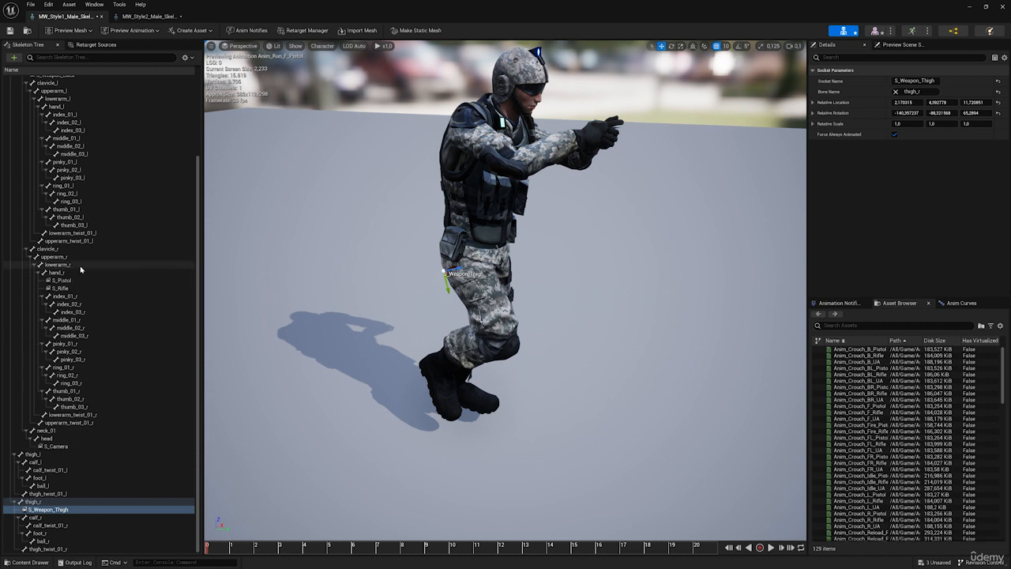
pyautogui.scroll(5, 80, 271)
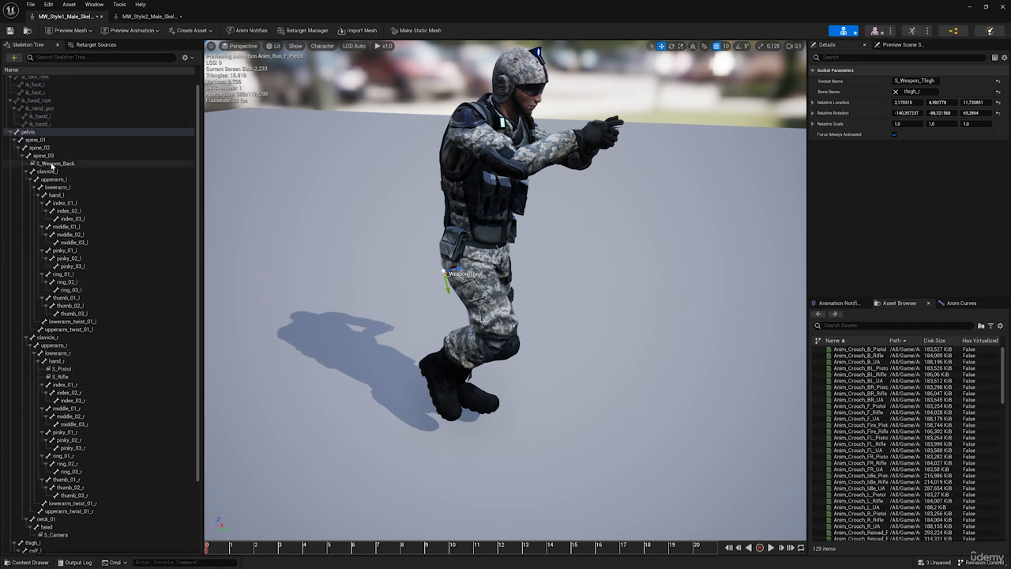
pyautogui.click(52, 163)
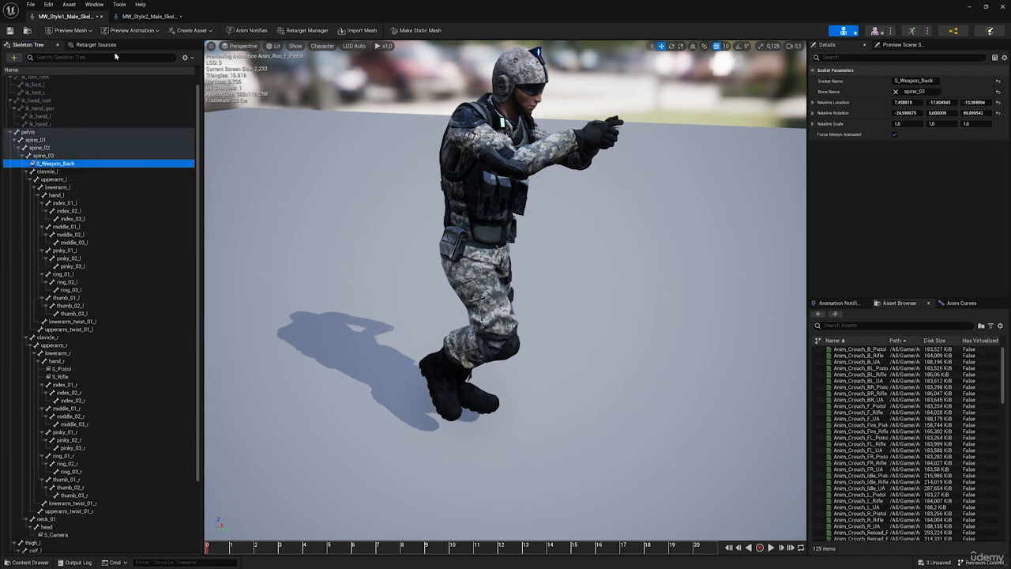
pyautogui.click(156, 17)
pyautogui.scroll(5, 103, 197)
pyautogui.click(45, 167)
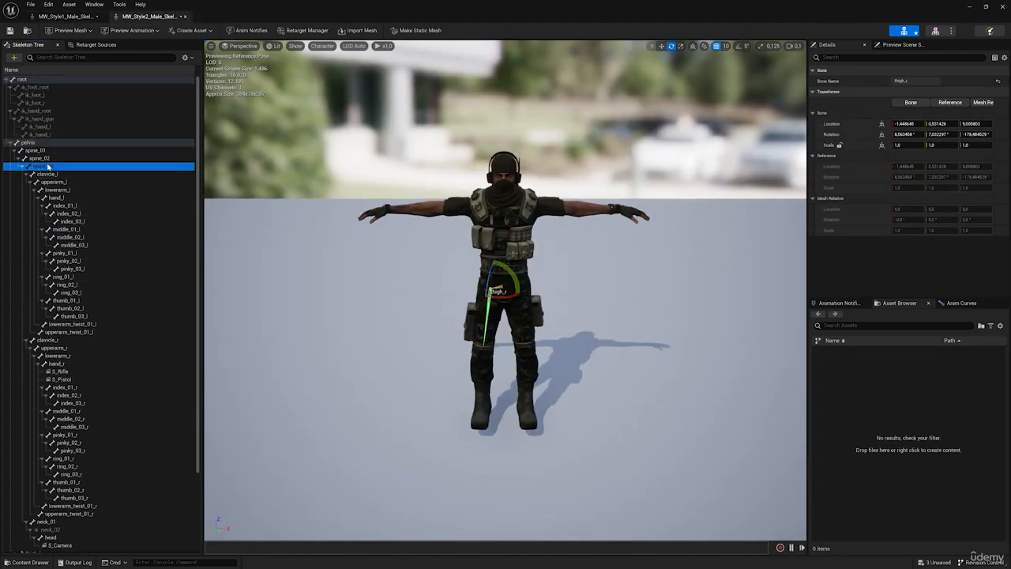
pyautogui.hotkey('ctrl', 'v')
pyautogui.moveTo(379, 245); pyautogui.dragTo(623, 232, button='right')
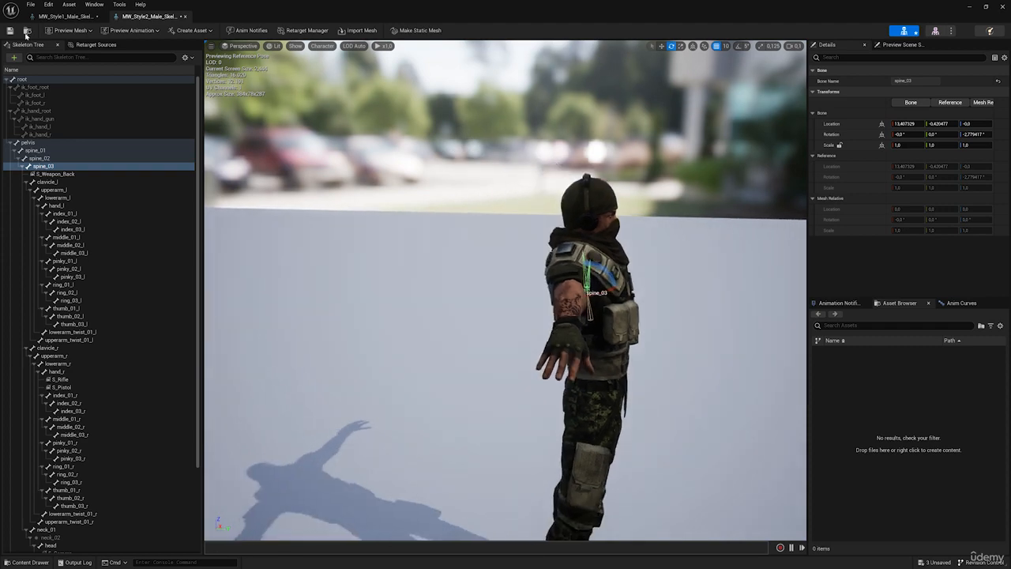
pyautogui.click(29, 3)
pyautogui.click(64, 42)
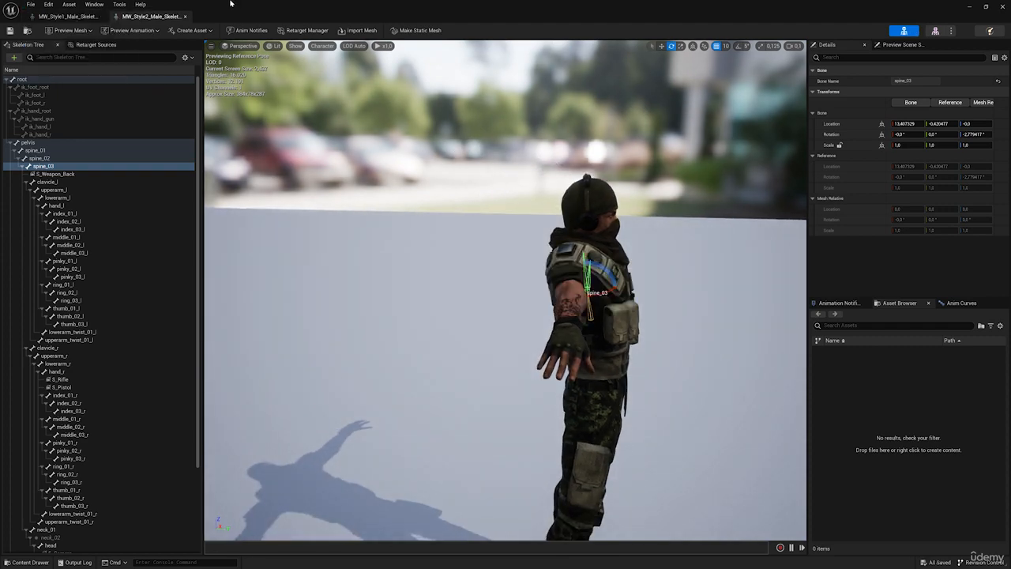